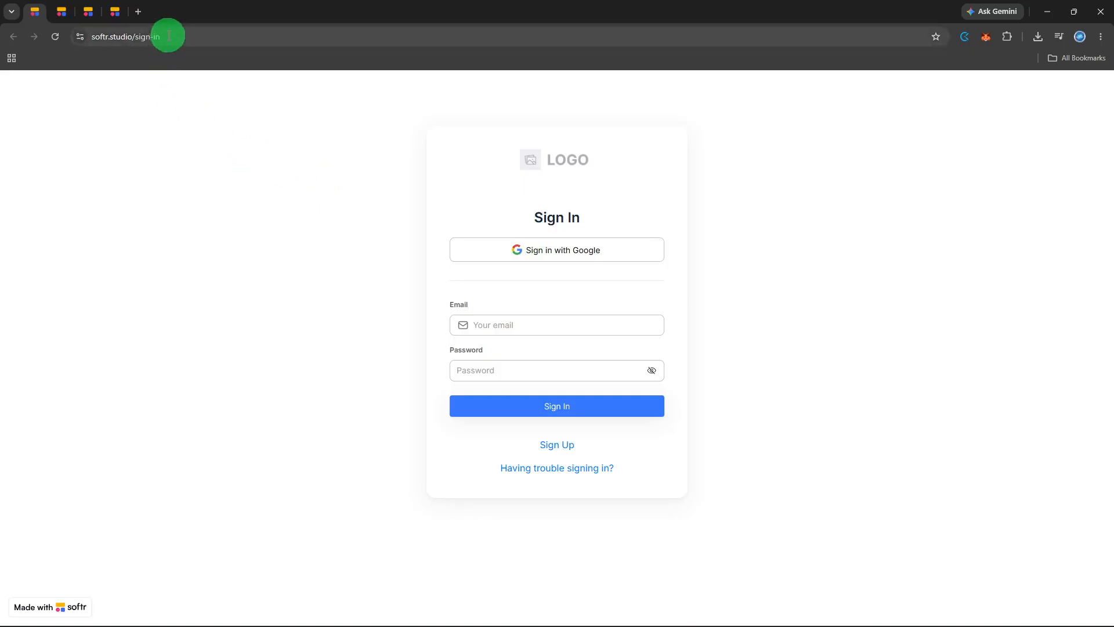
- Sign in with the Google account and open the workspace's list of applications
left_click(481, 259)
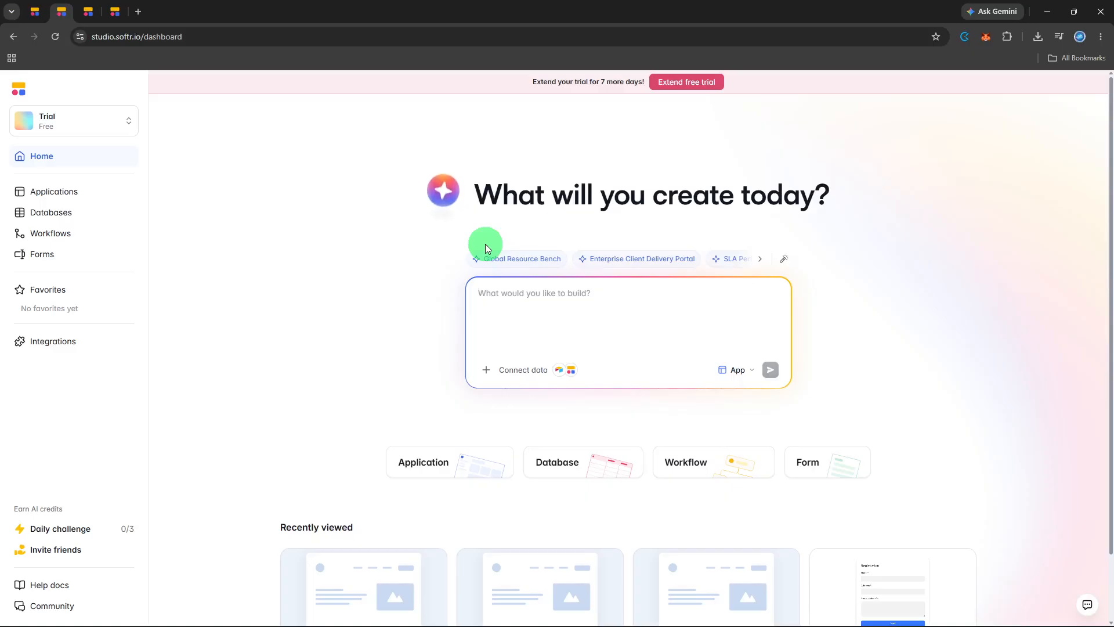
left_click(95, 196)
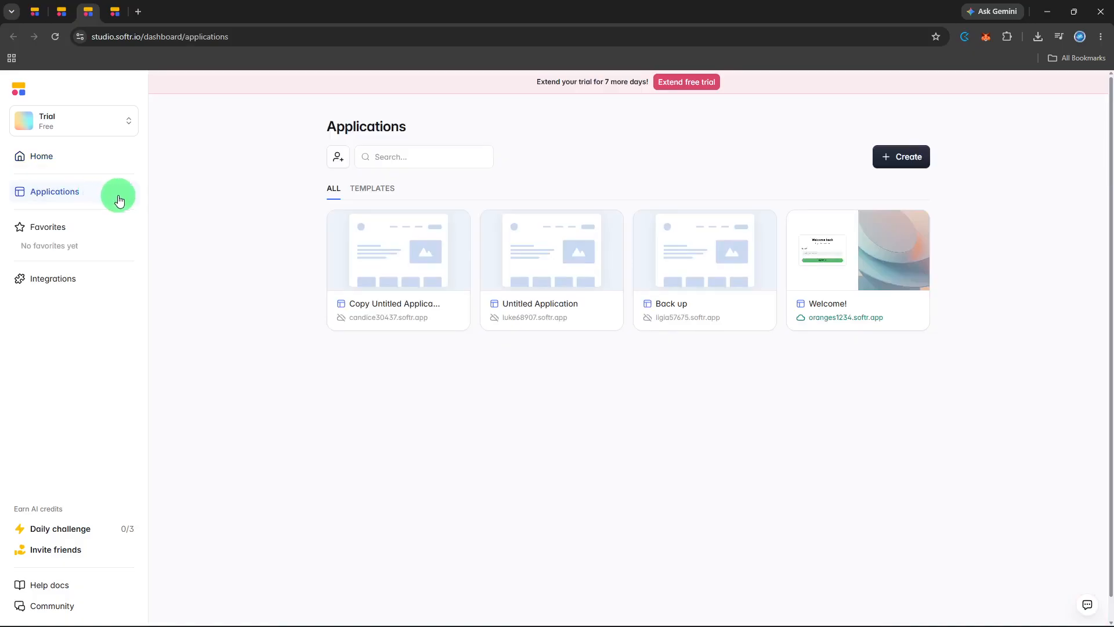
- Create a new application from the Client Portal template with the Google Sheets connection as its data source, and open it
left_click(885, 157)
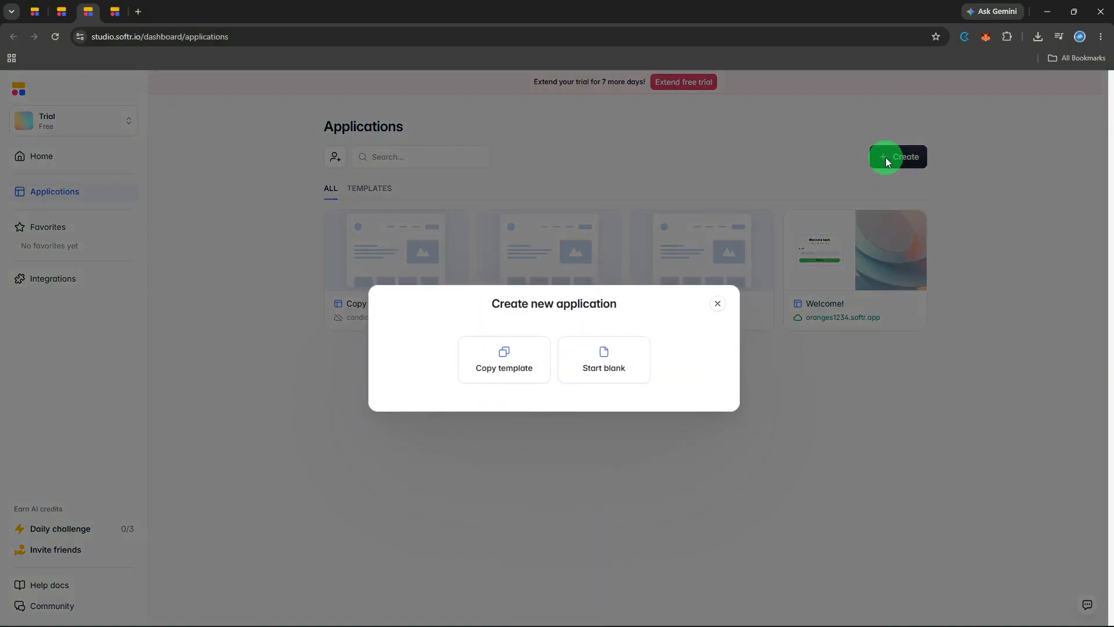
left_click(545, 352)
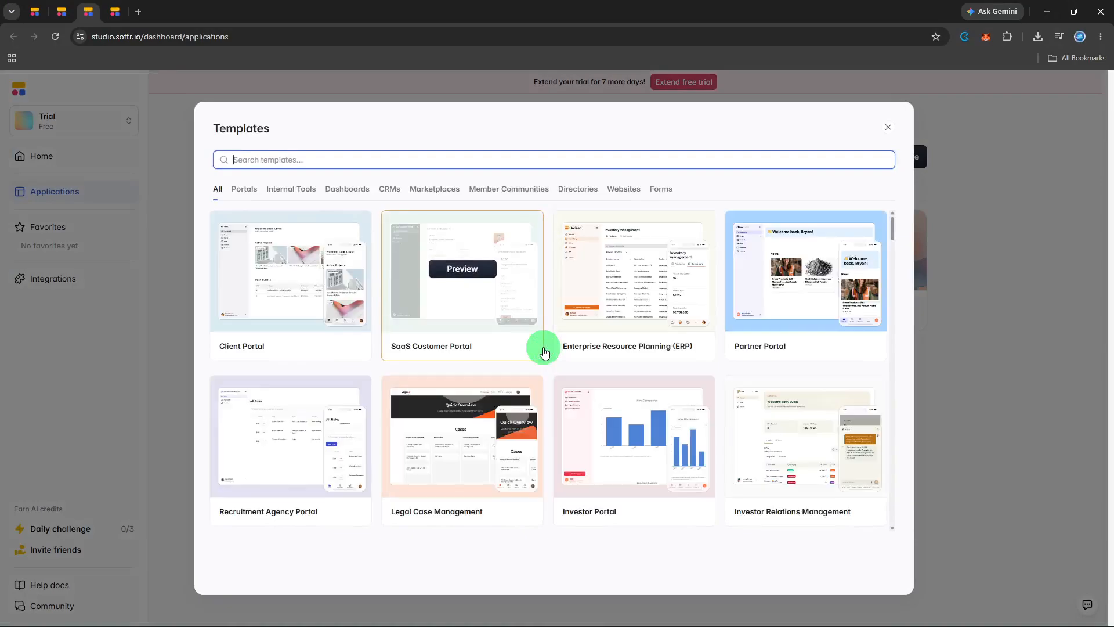
scroll(544, 353, "down", 3)
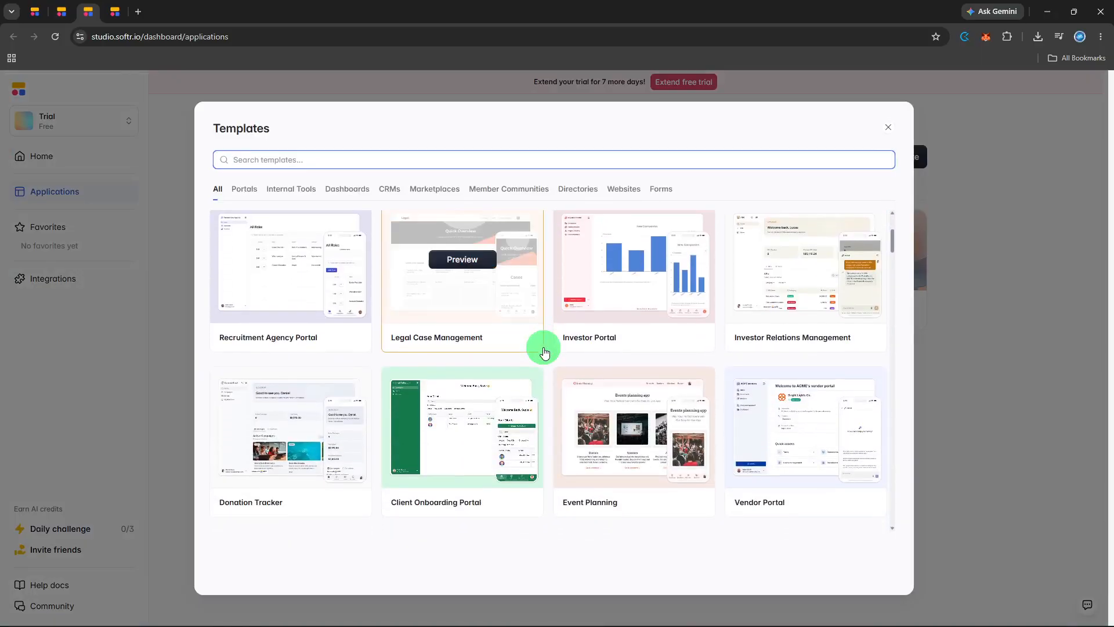
scroll(545, 352, "up", 1)
scroll(545, 352, "up", 2)
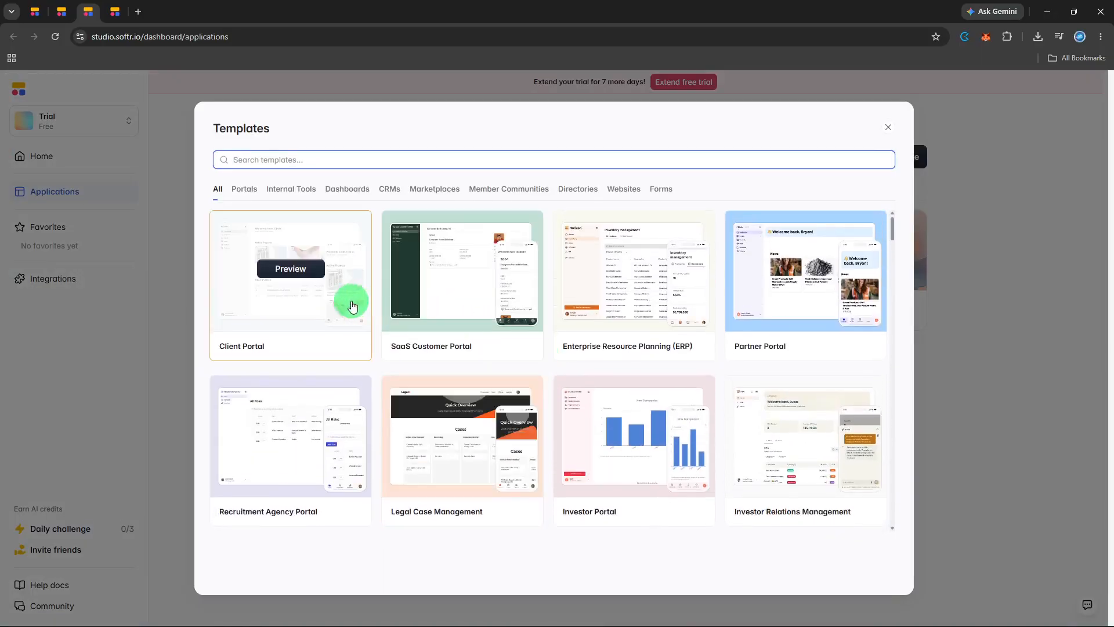
left_click(313, 268)
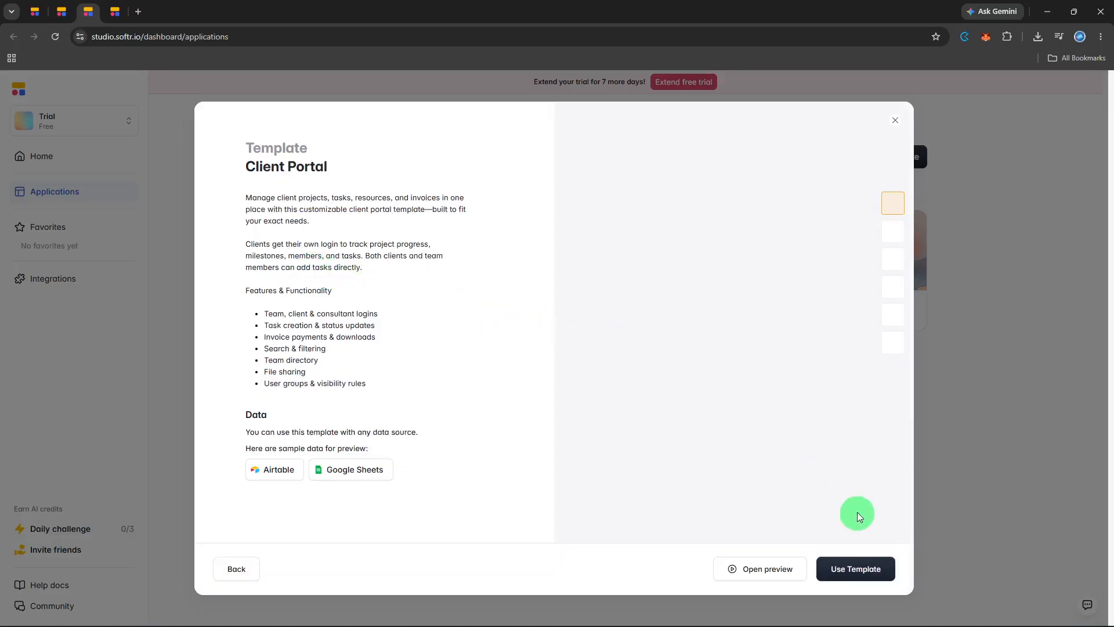
left_click(875, 568)
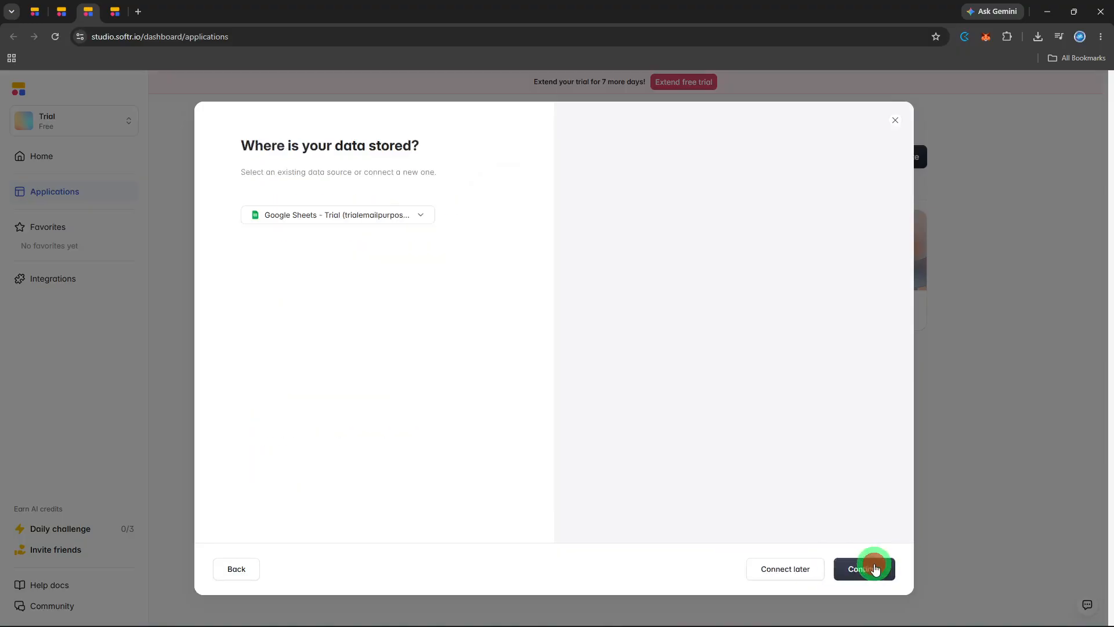
left_click(875, 568)
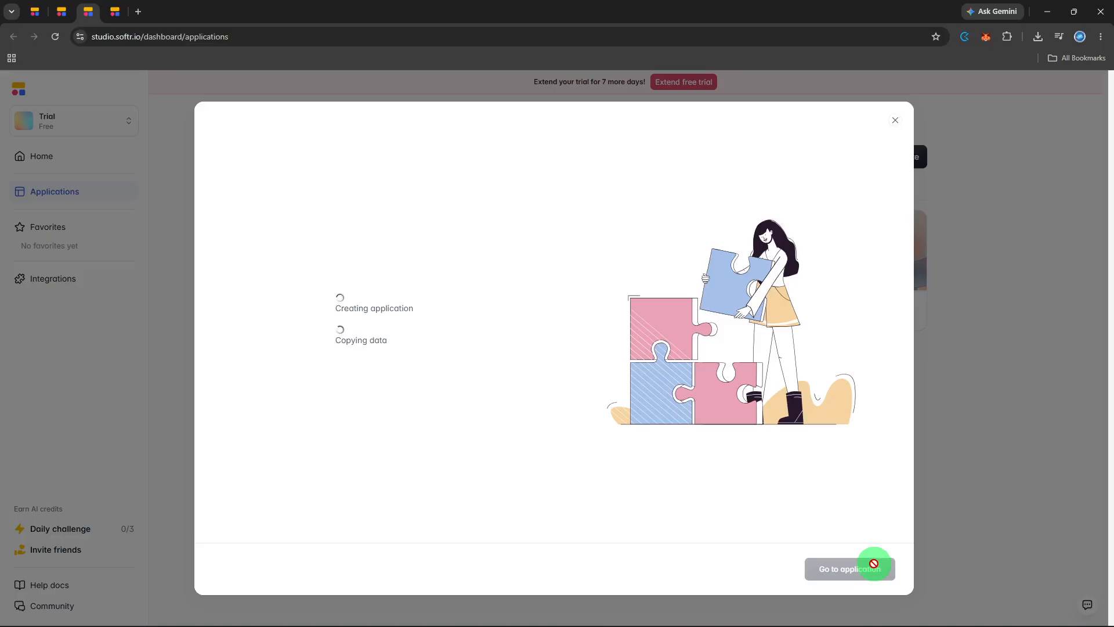
left_click(874, 566)
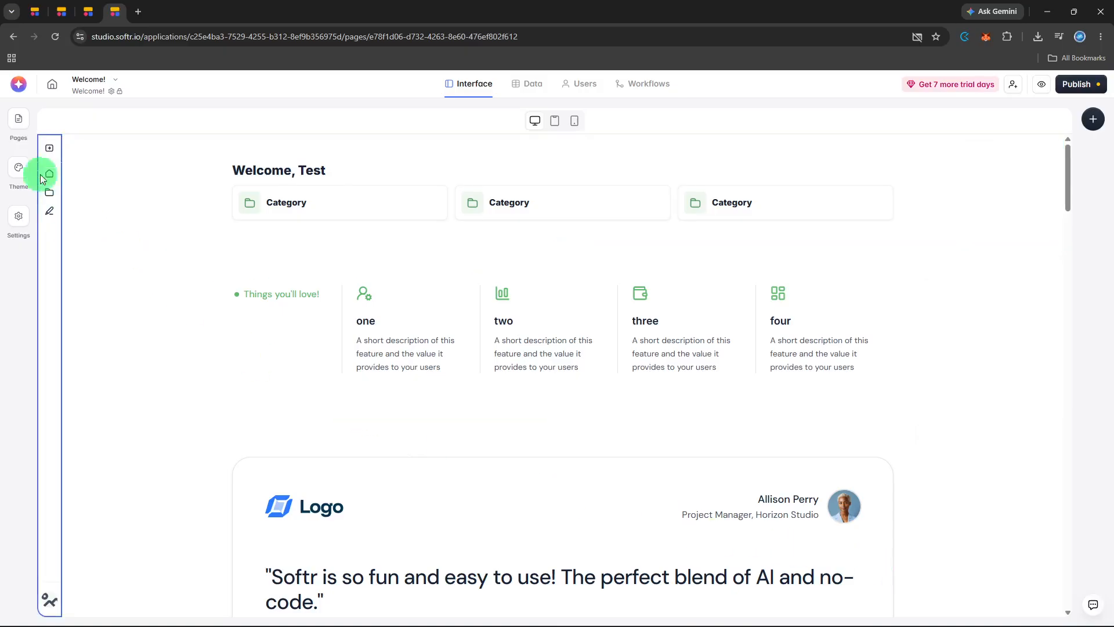
- Add a new app page named "Home" with the URL /home and save it
left_click(19, 127)
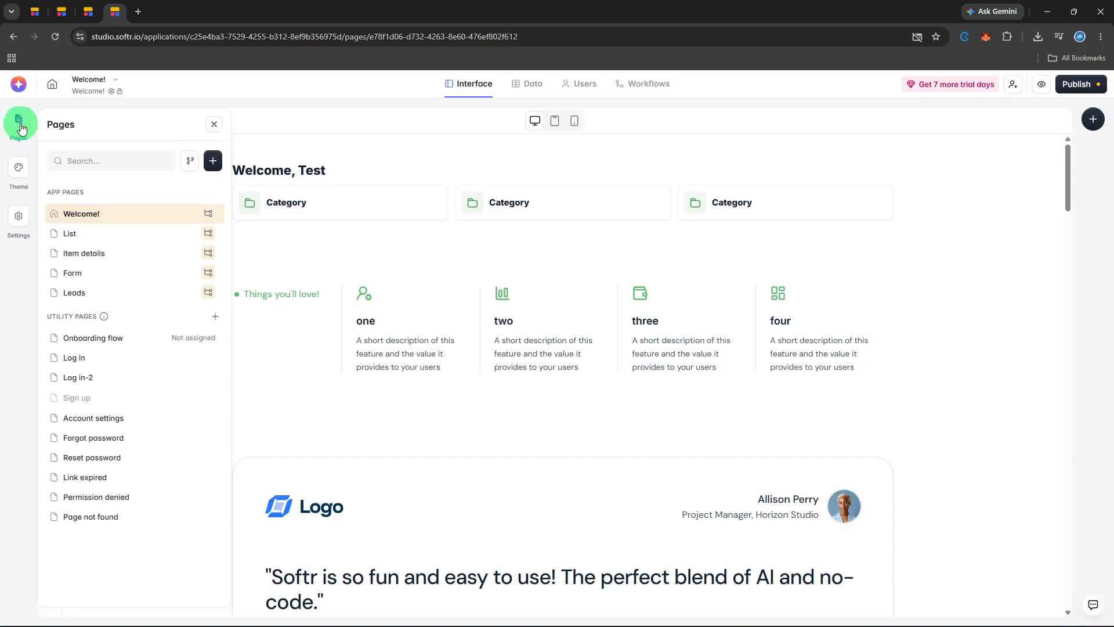
left_click(212, 162)
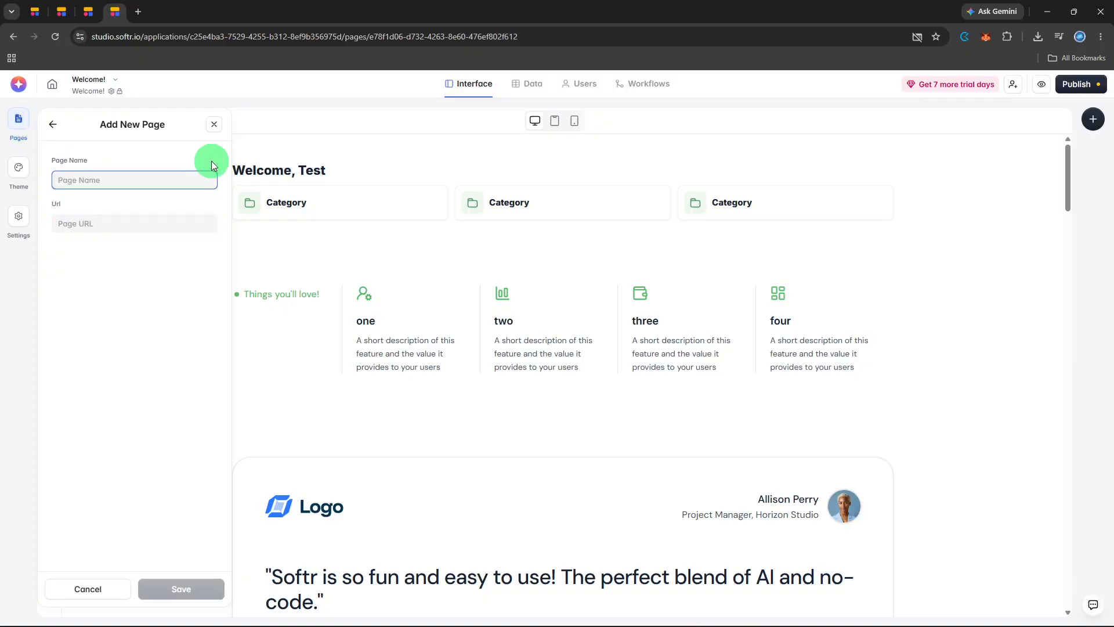
type("Home")
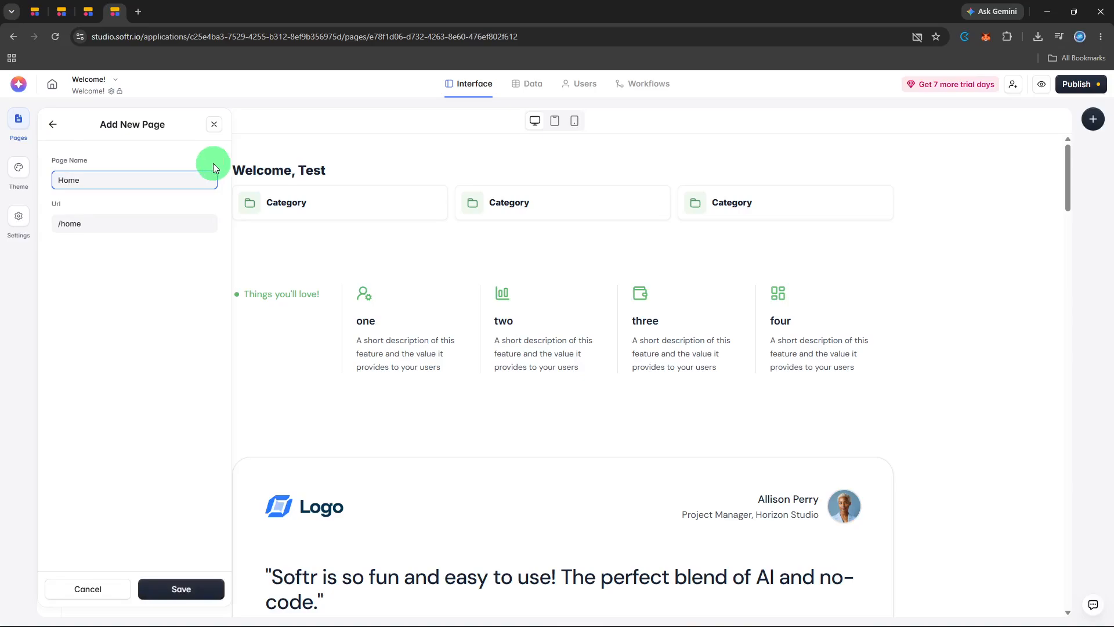
left_click(193, 588)
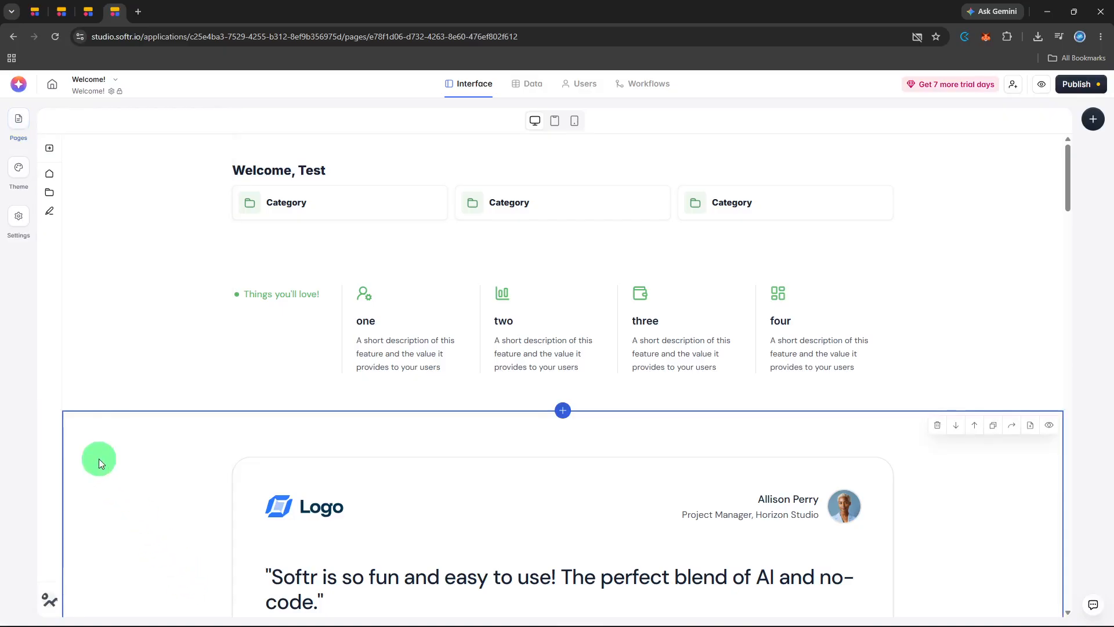
- Open the Home page and add the "Right avatar" welcome block to its empty canvas
left_click(19, 123)
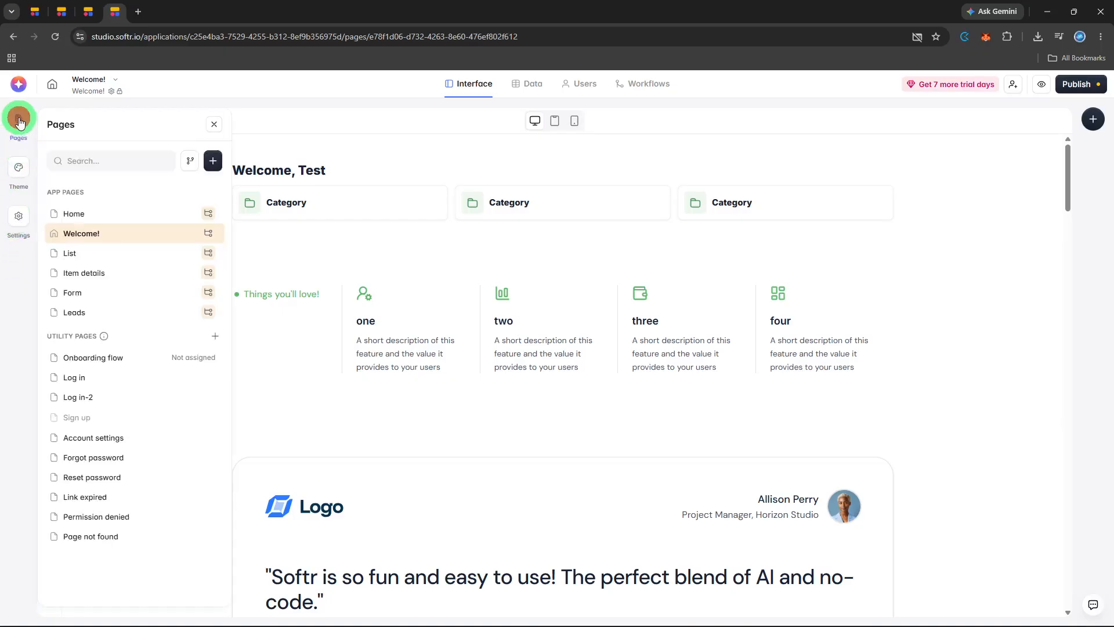
left_click(91, 231)
left_click(98, 216)
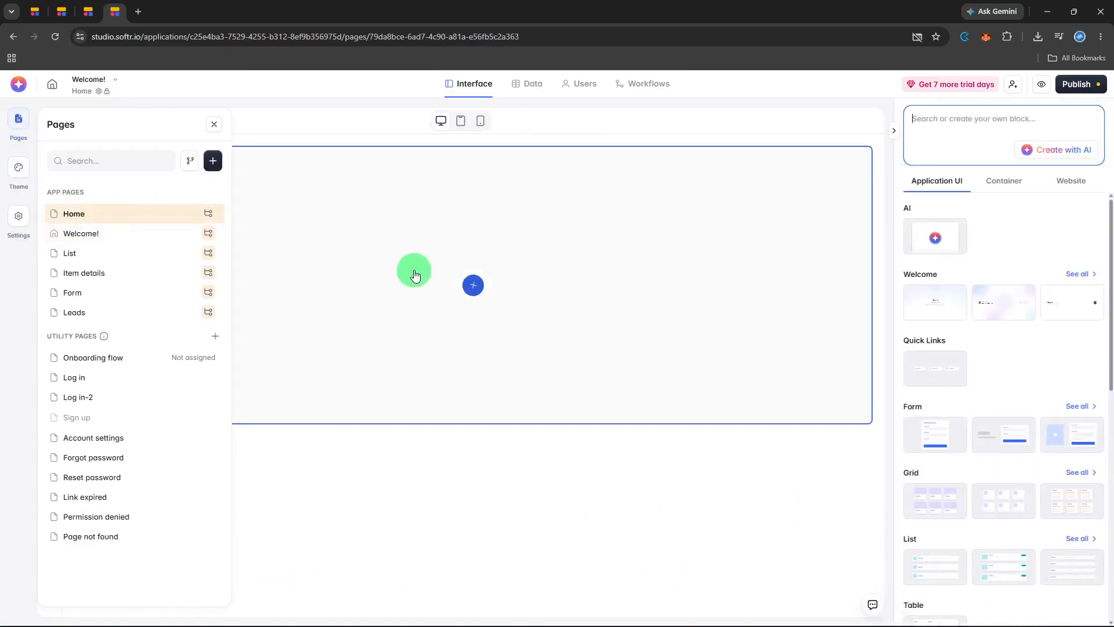
left_click(463, 284)
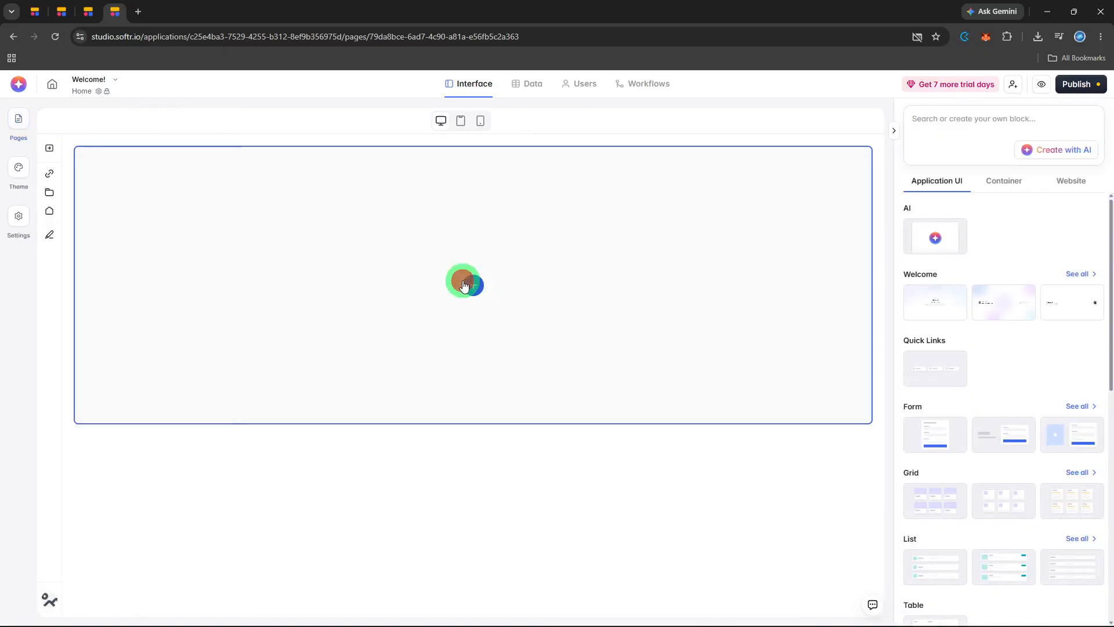
mouse_move(952, 306)
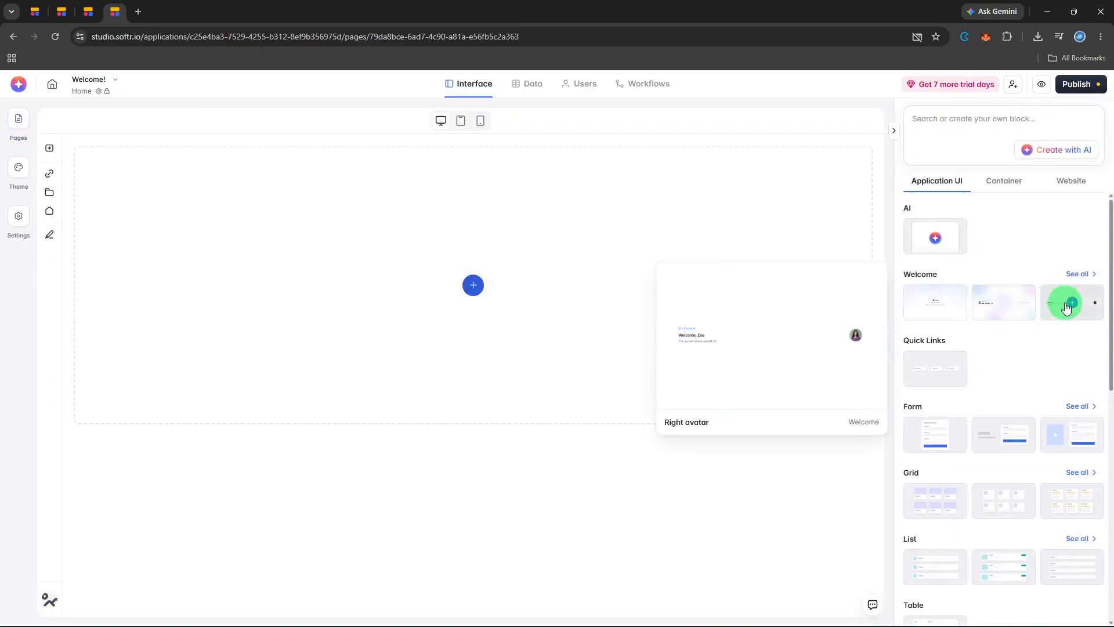
left_click(1073, 304)
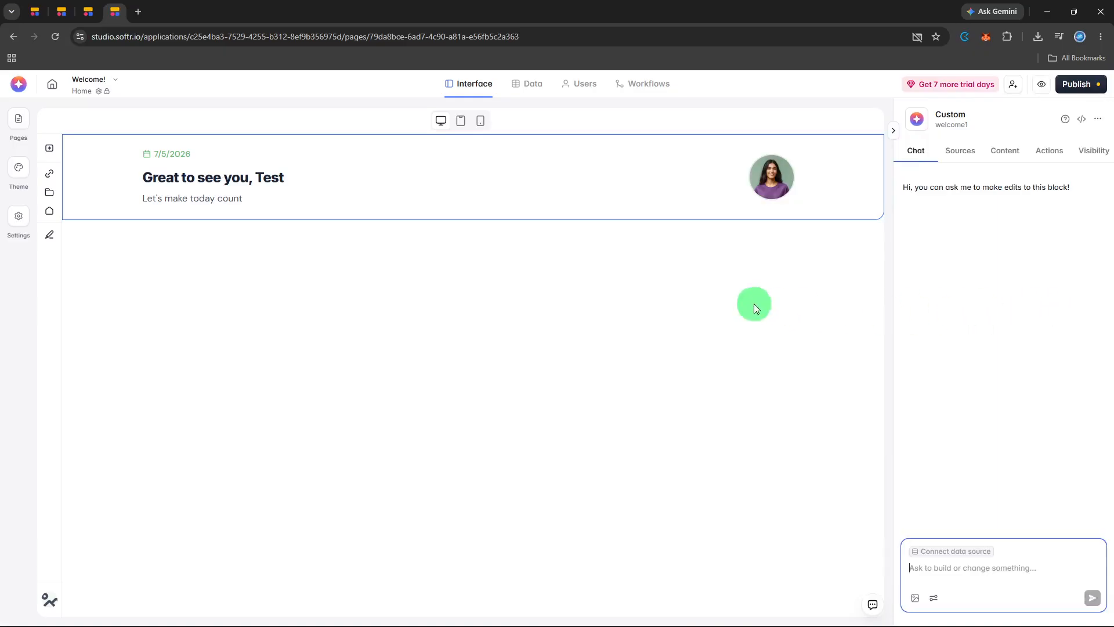
- Insert the first Features block from the website blocks directly below the welcome block
mouse_move(497, 203)
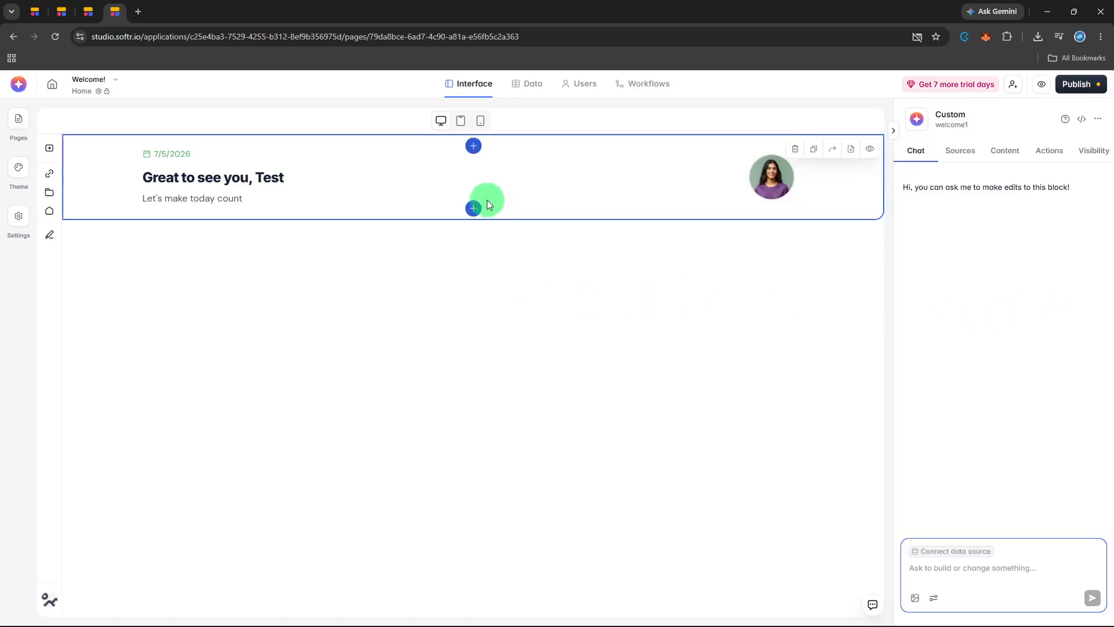
left_click(474, 209)
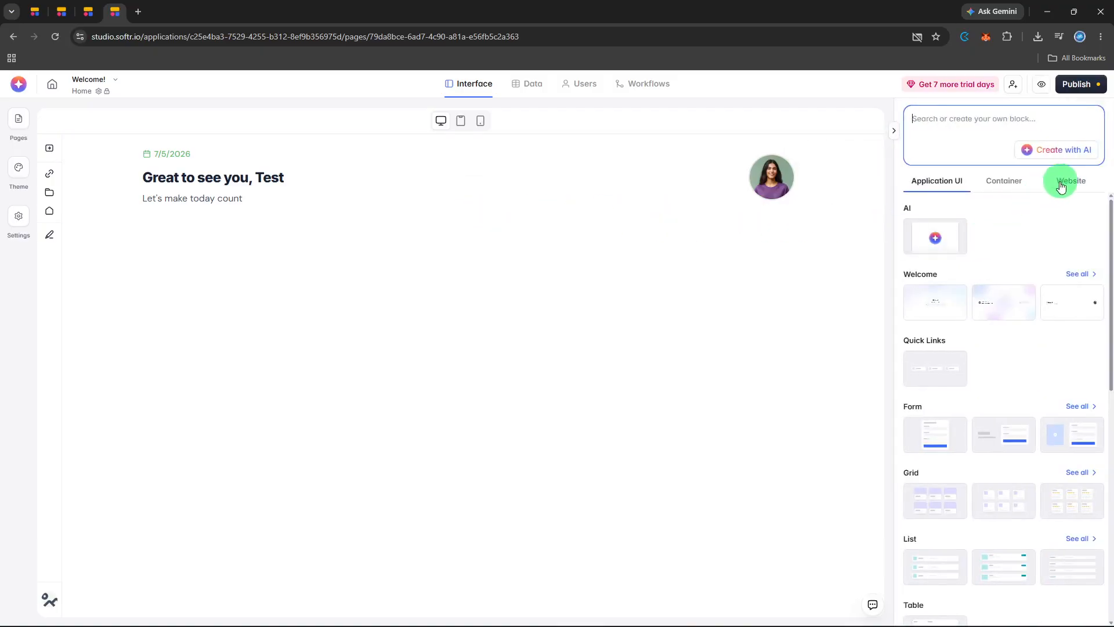
left_click(1065, 183)
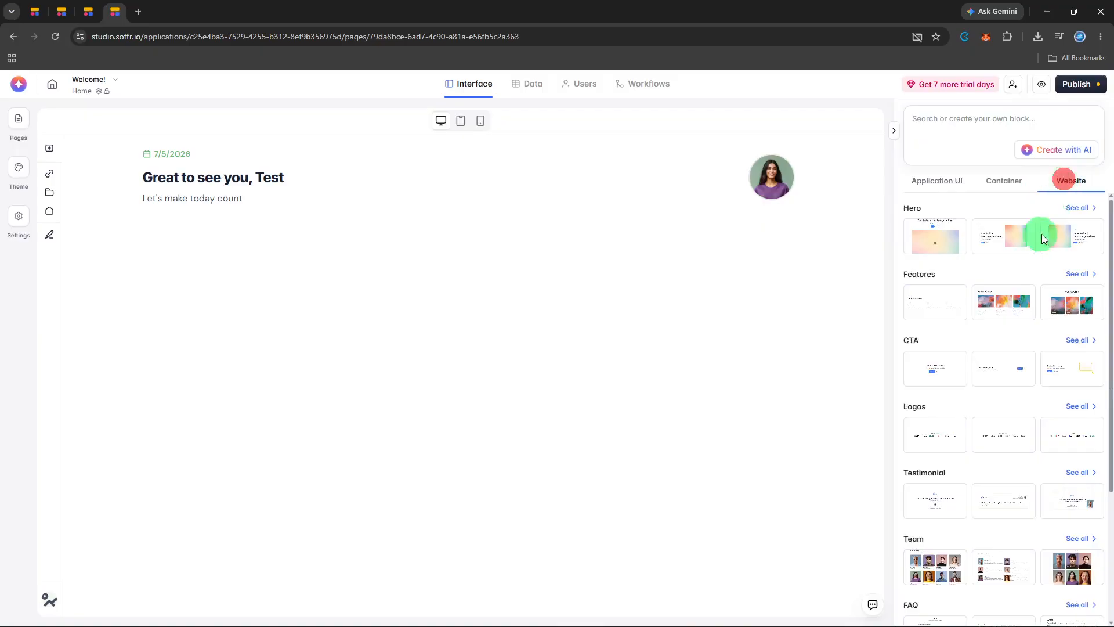
left_click(938, 305)
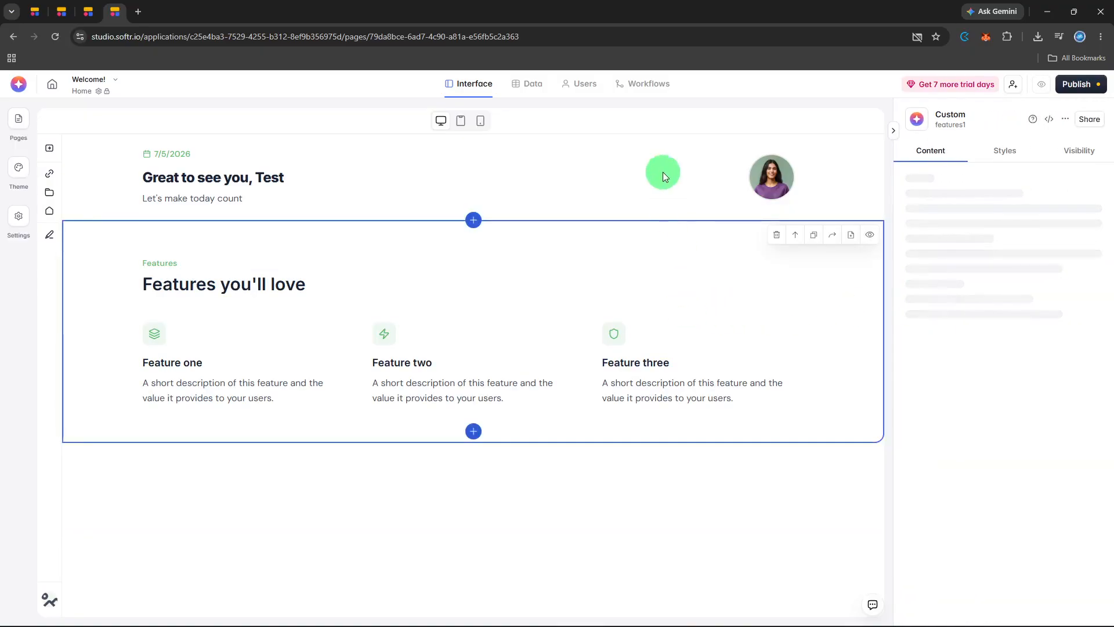
- Set the welcome block's Subtitle variant 1 to "Have a nice day!"
left_click(659, 155)
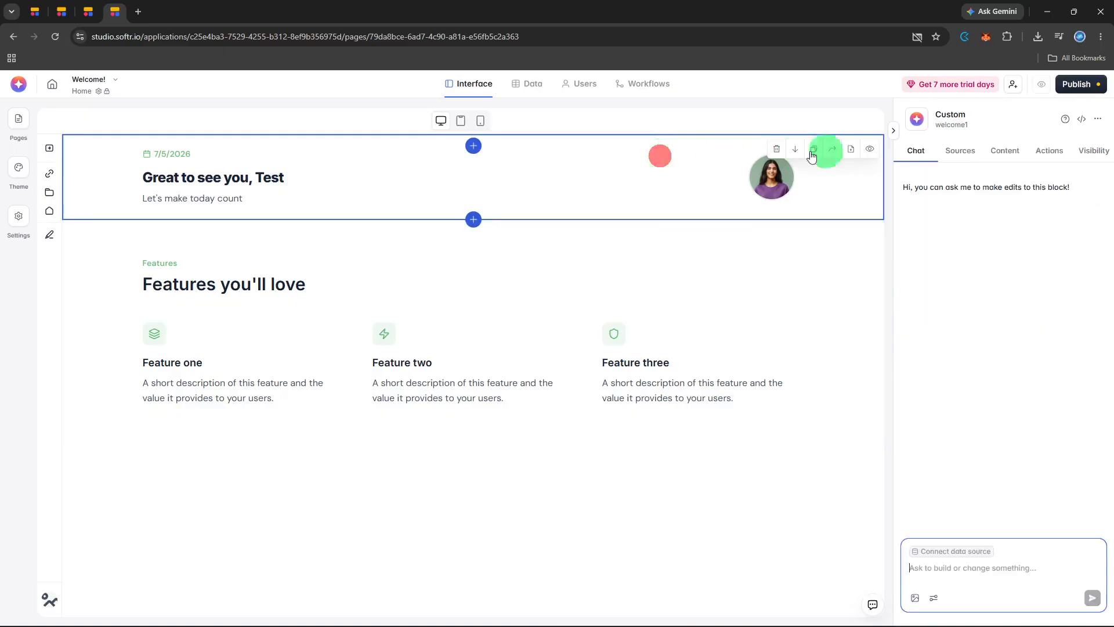
left_click(998, 154)
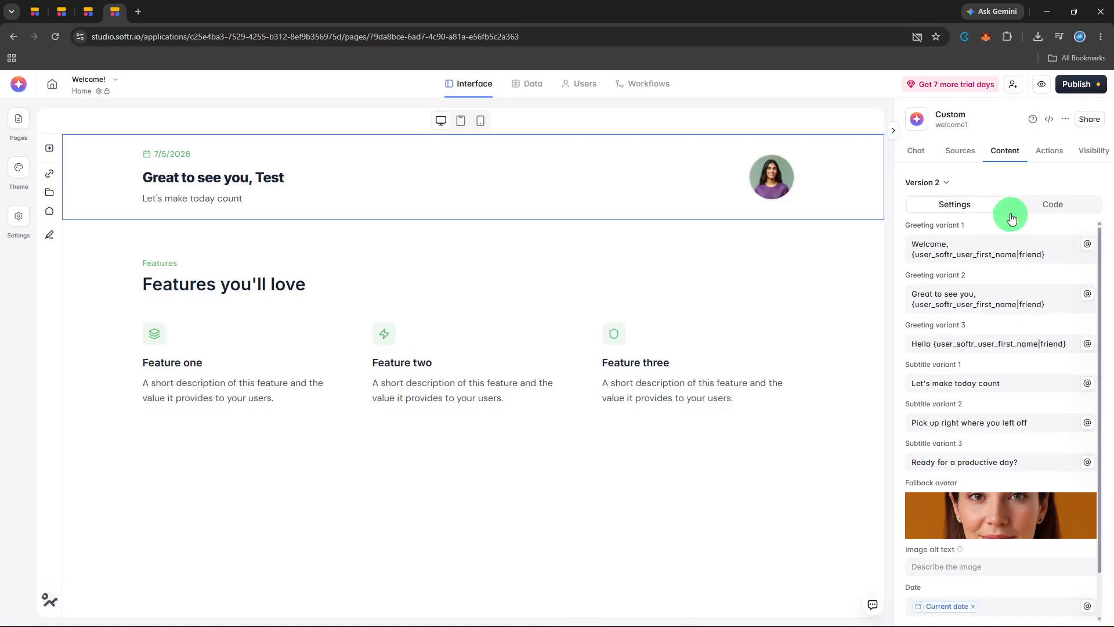
left_click(1018, 385)
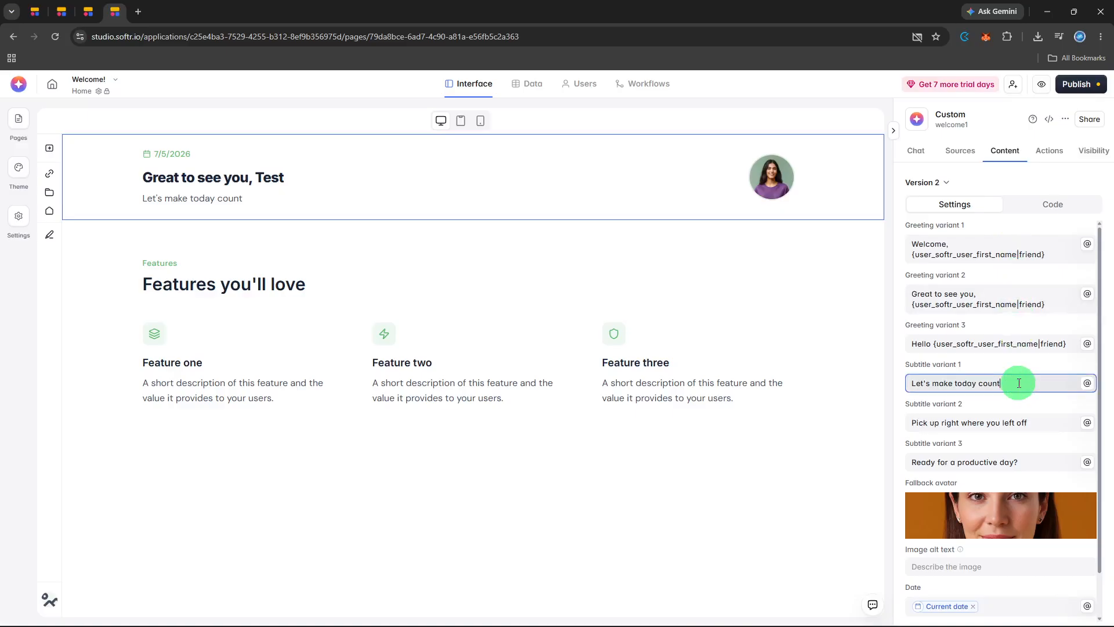
key("ctrl+a")
key("BackSpace")
type("Have")
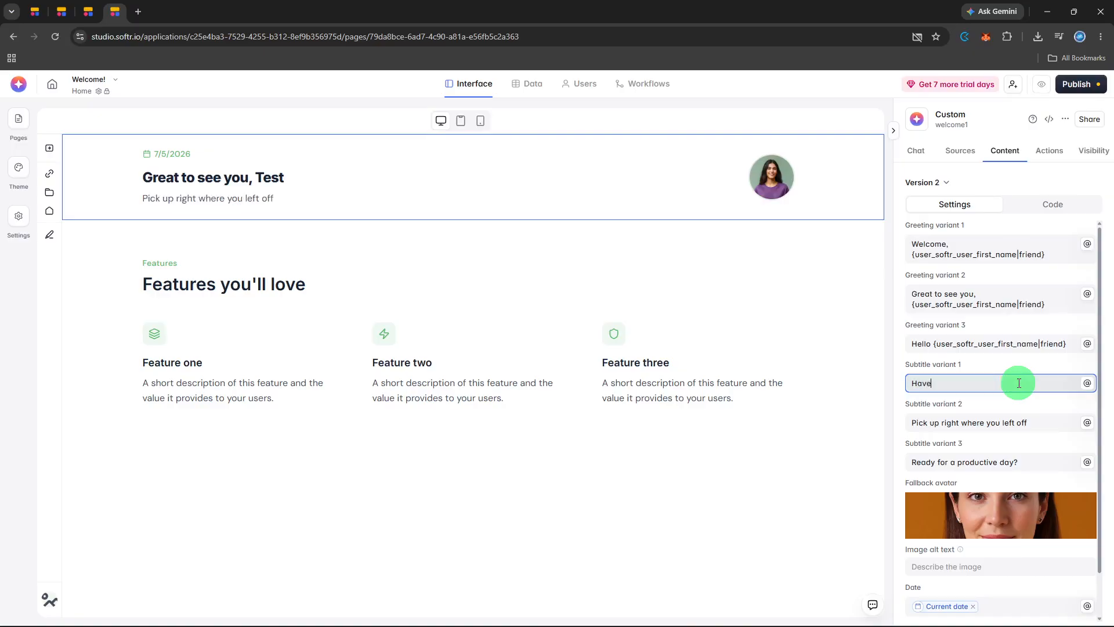
type(" a nice")
type("da")
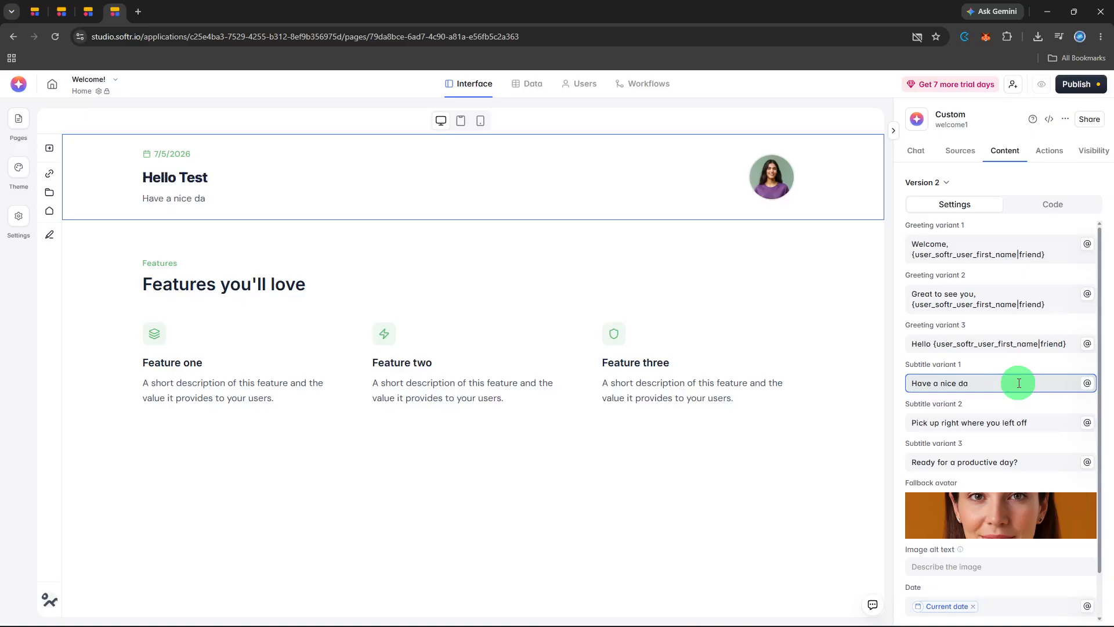
type("y!")
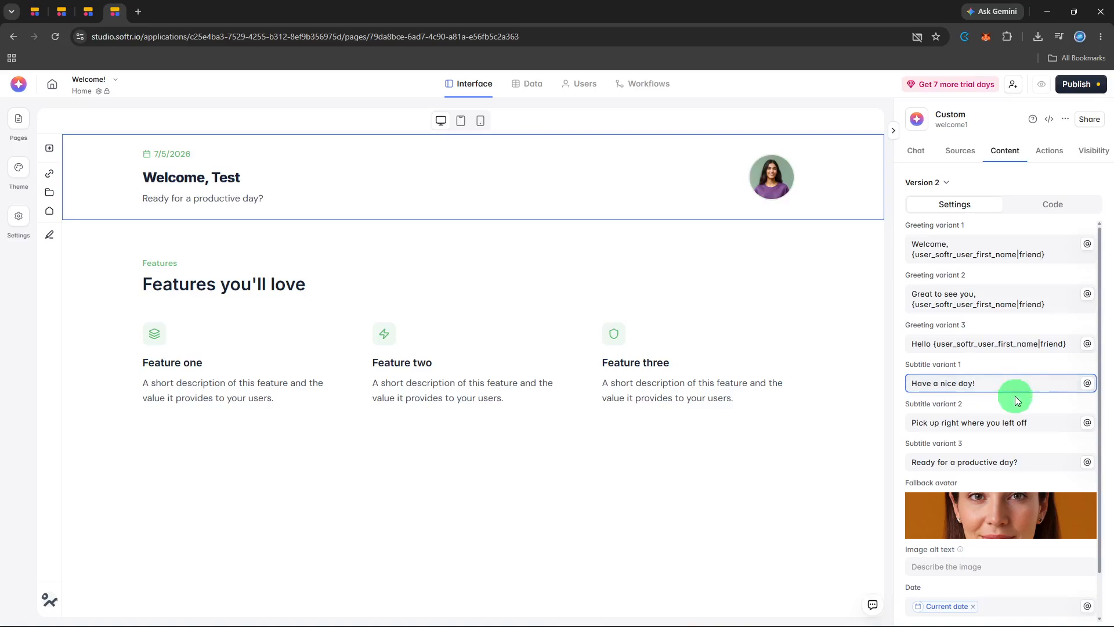
left_click(1015, 398)
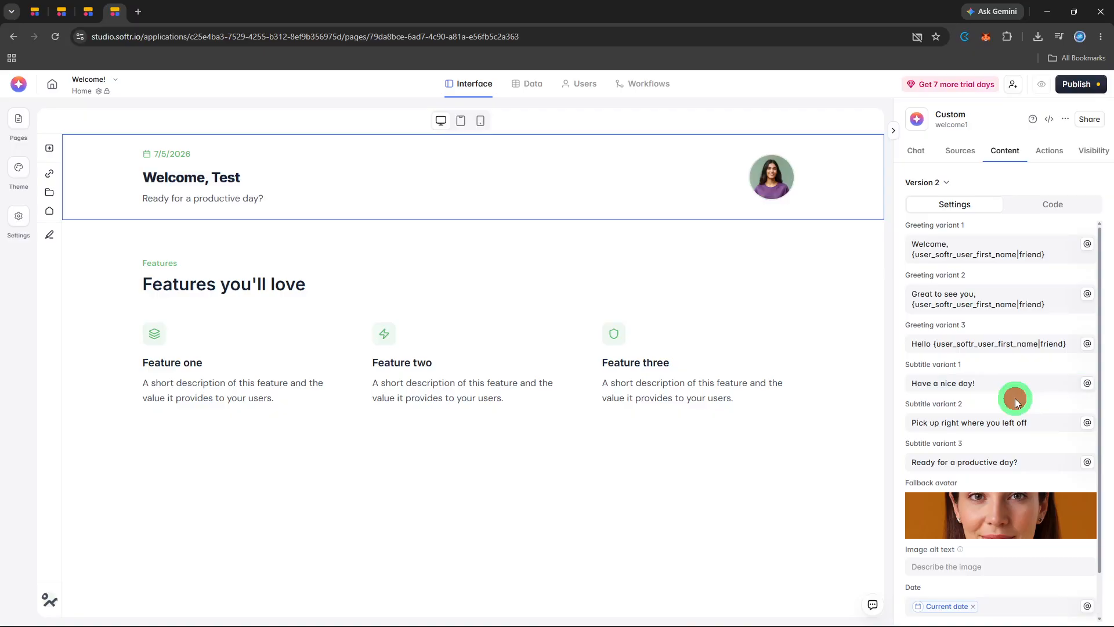
- Review the welcome block's remaining content settings, its data sources and its actions
scroll(1015, 398, "down", 2)
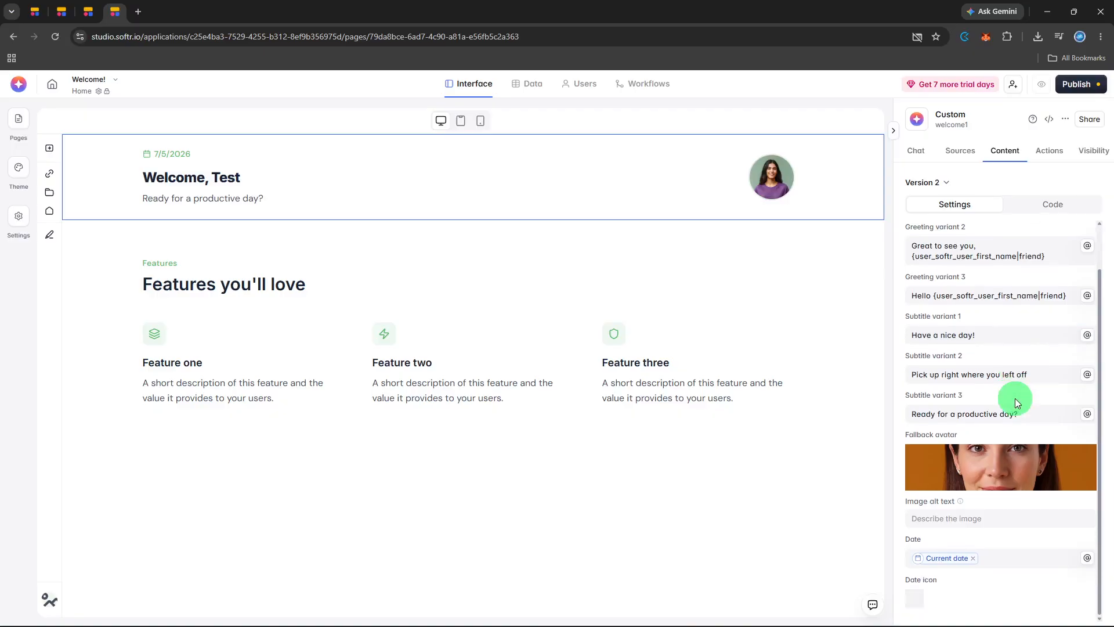
scroll(1014, 398, "up", 2)
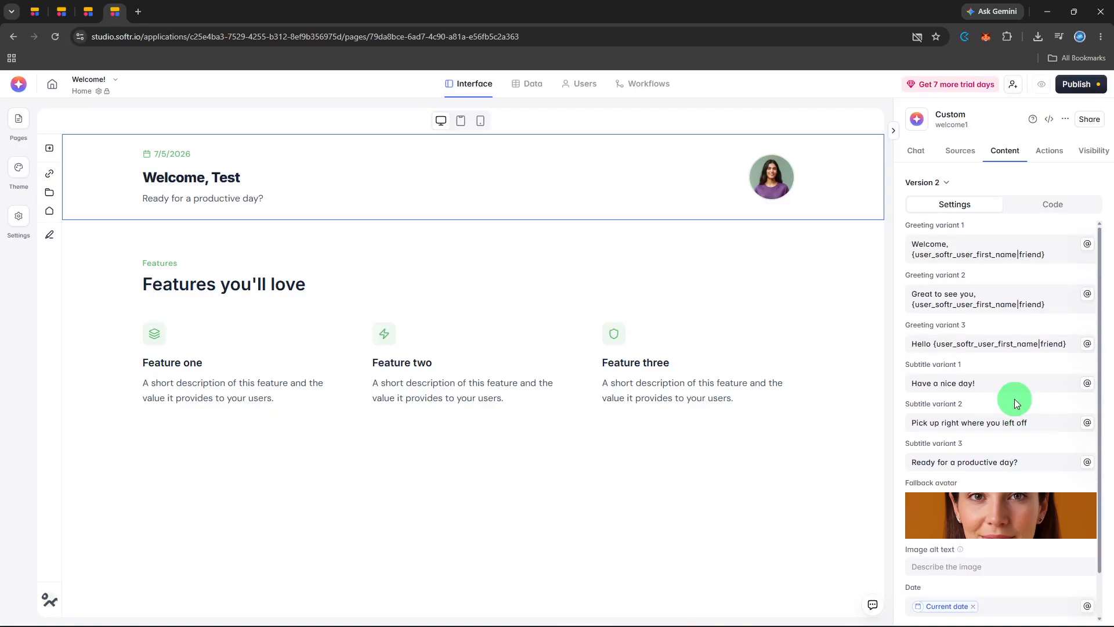
left_click(964, 149)
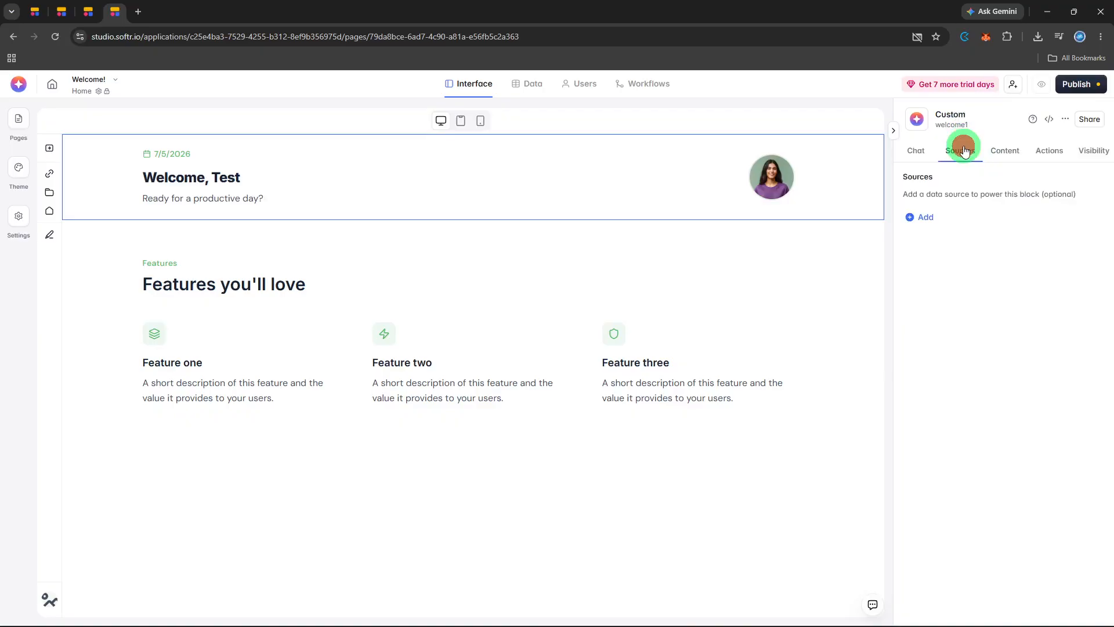
left_click(1024, 157)
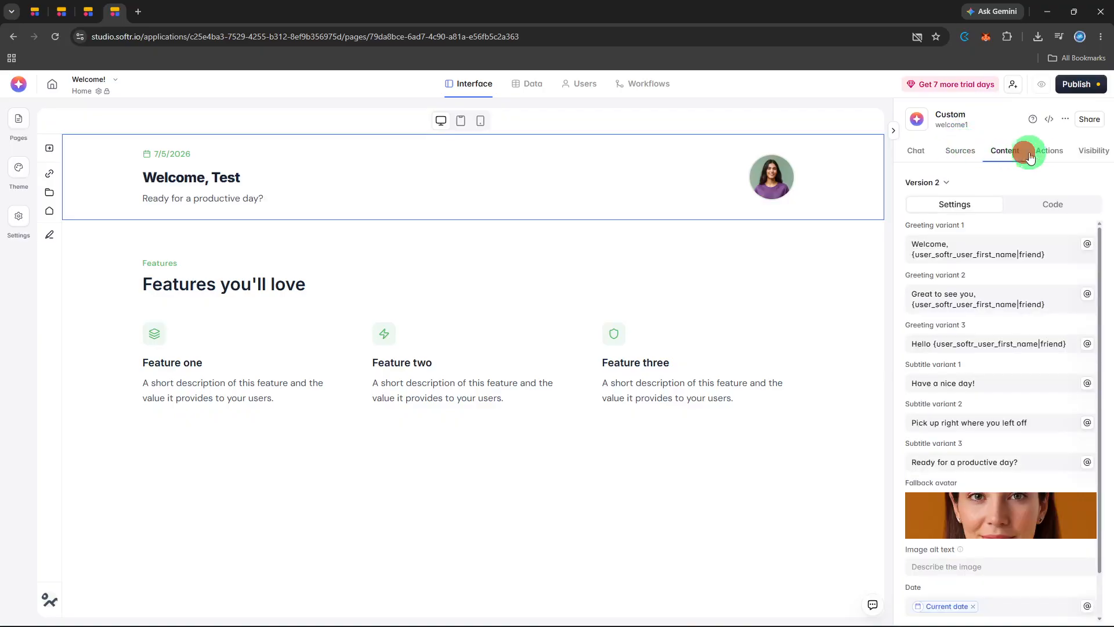
left_click(1048, 157)
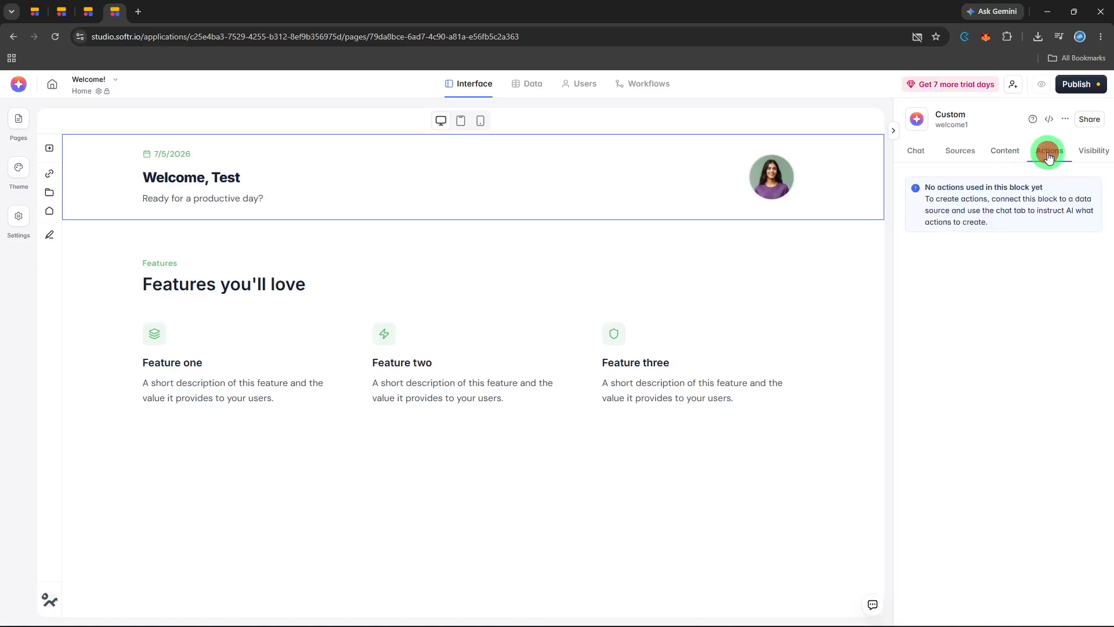
- Review the Features block's data sources, its content settings including the Feature one item, its actions and its visibility options
left_click(813, 301)
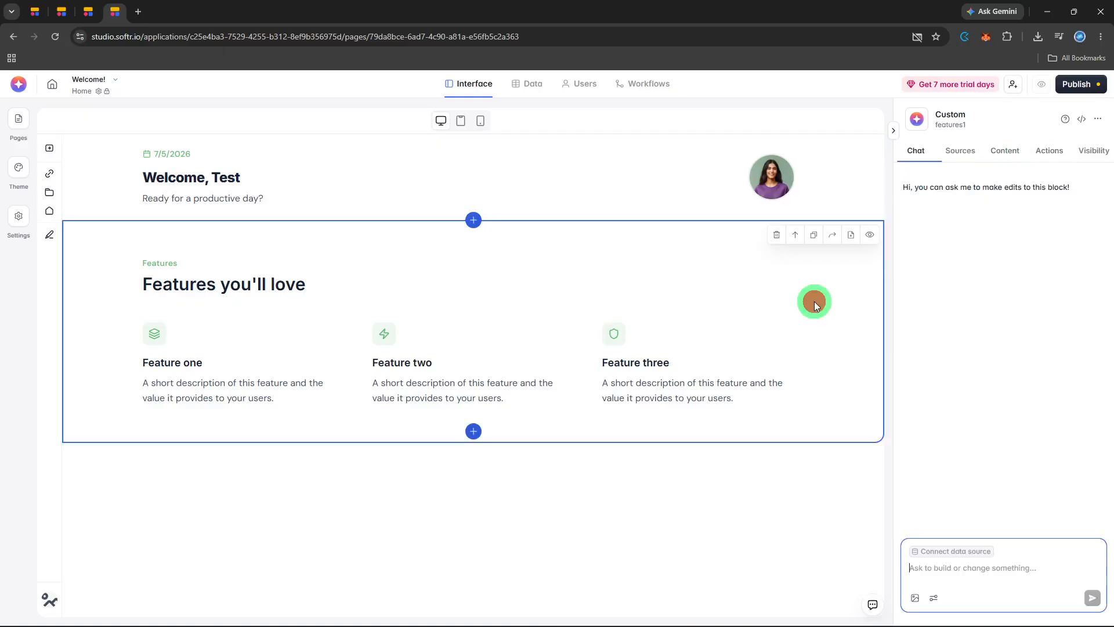
left_click(957, 154)
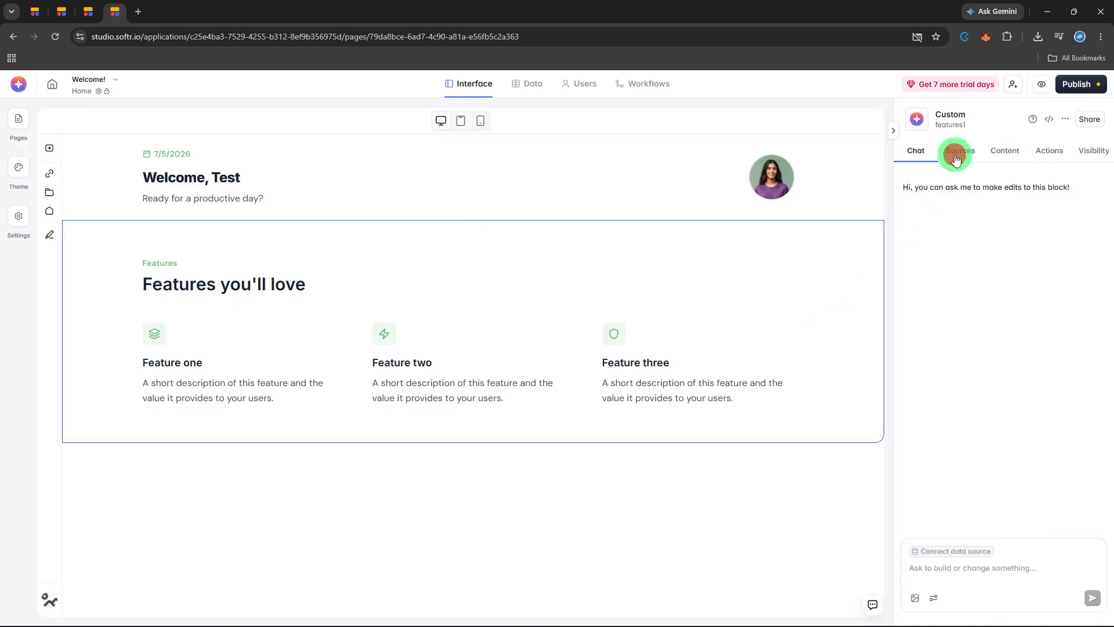
left_click(999, 150)
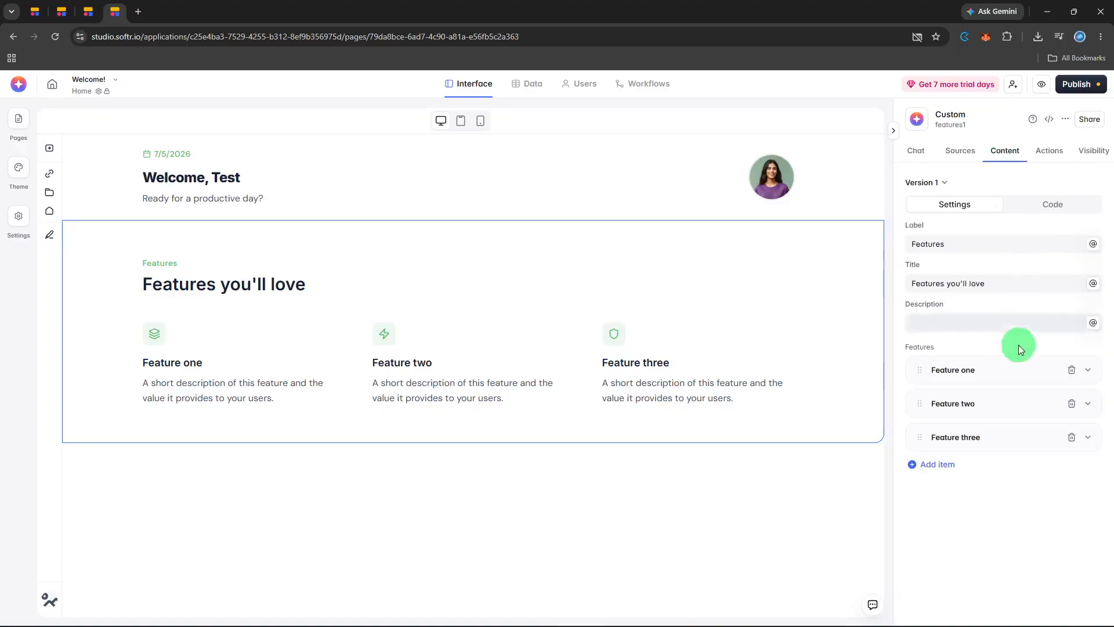
left_click(1015, 374)
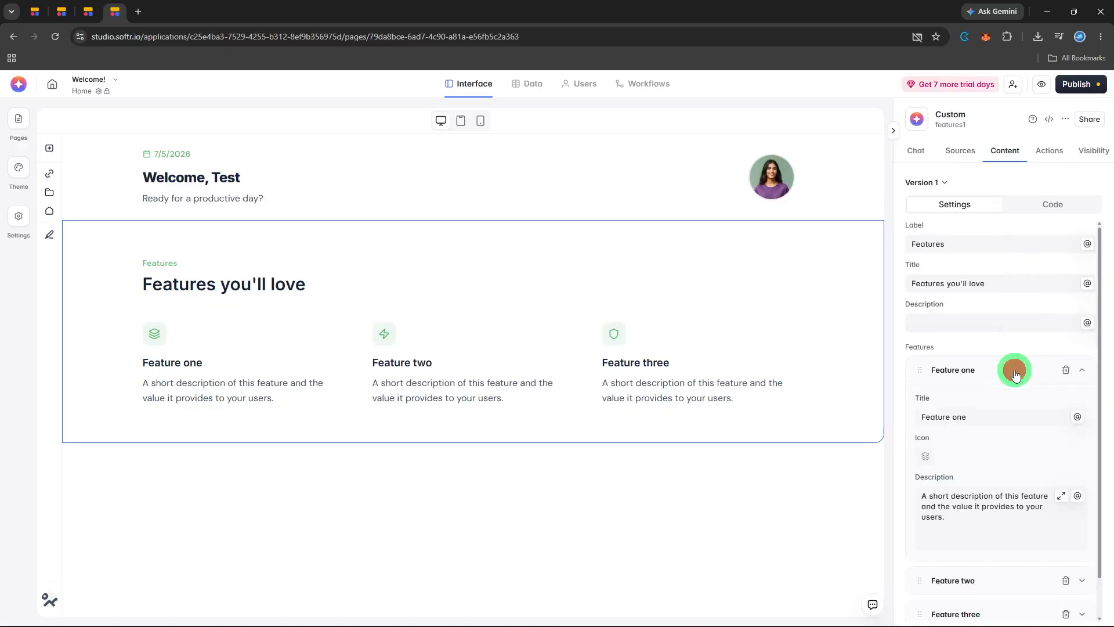
scroll(1015, 375, "down", 1)
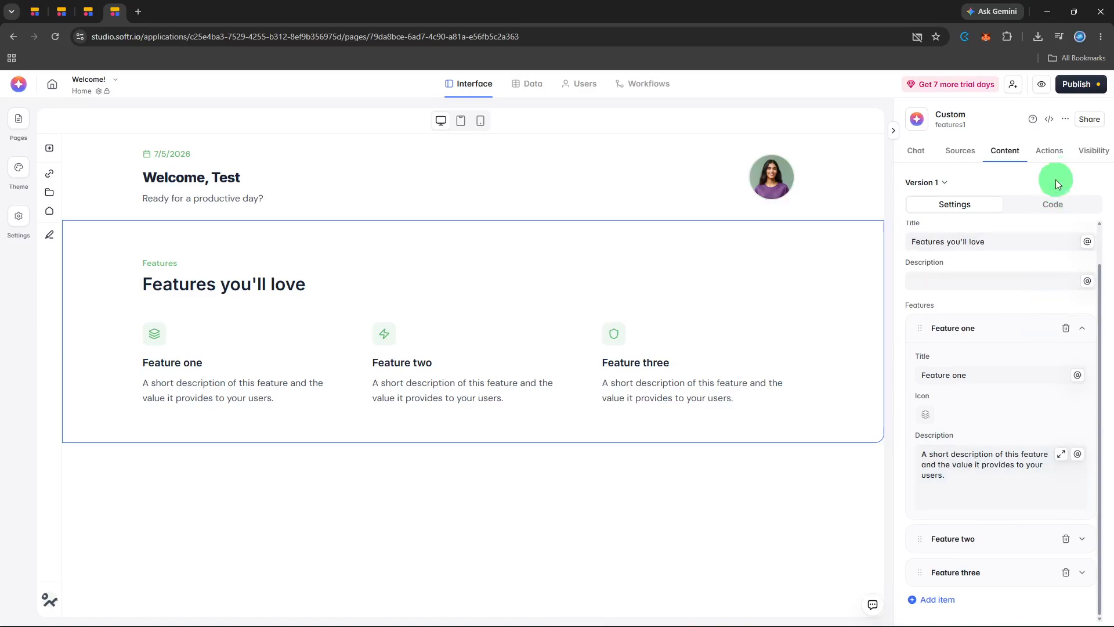
left_click(1052, 156)
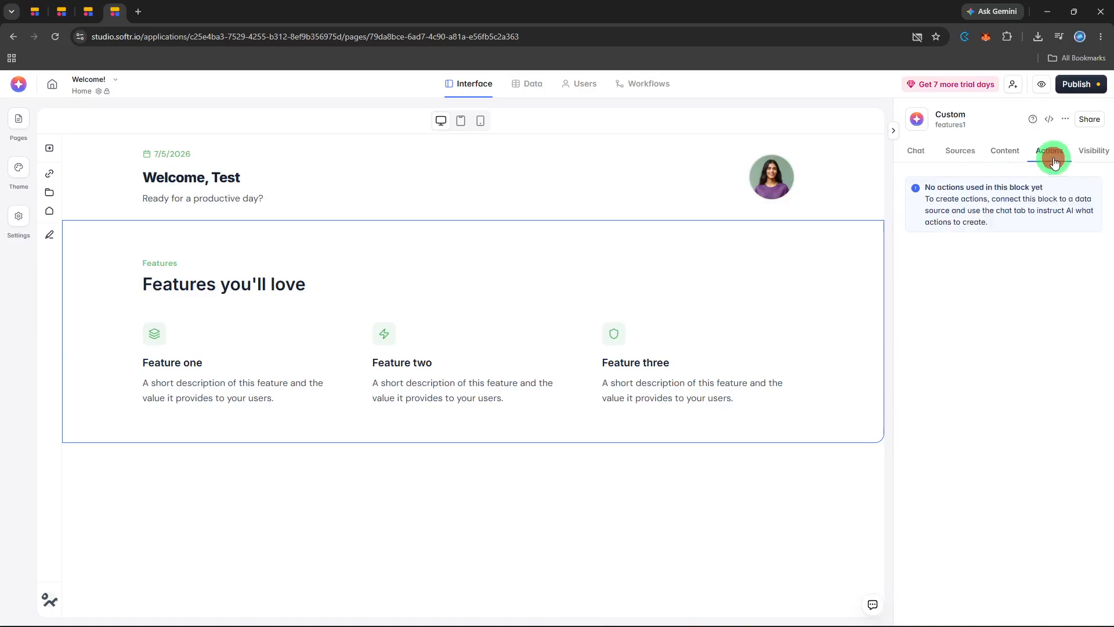
left_click(1077, 156)
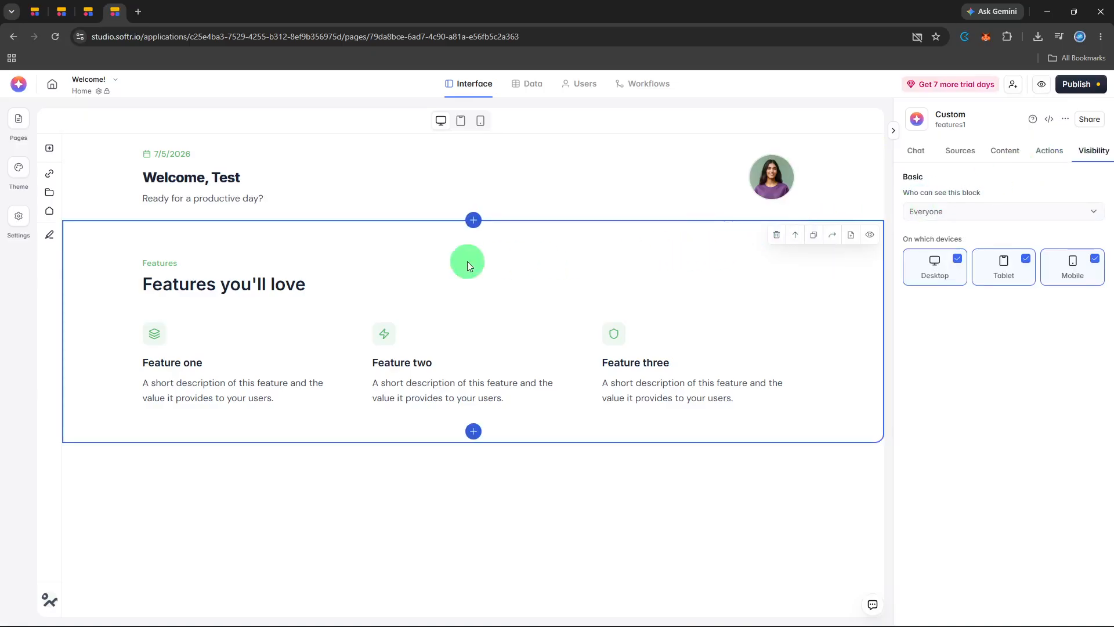
- Set the theme's Accent color to the dark indigo #281E60, keeping the unsaved theme changes instead of discarding them
left_click(12, 221)
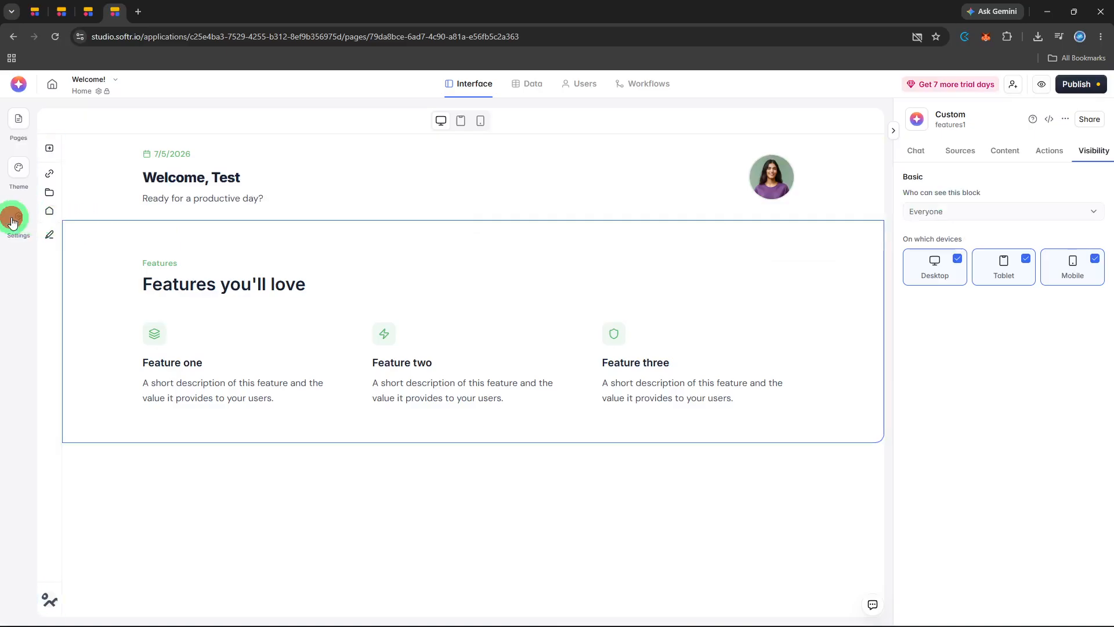
left_click(14, 173)
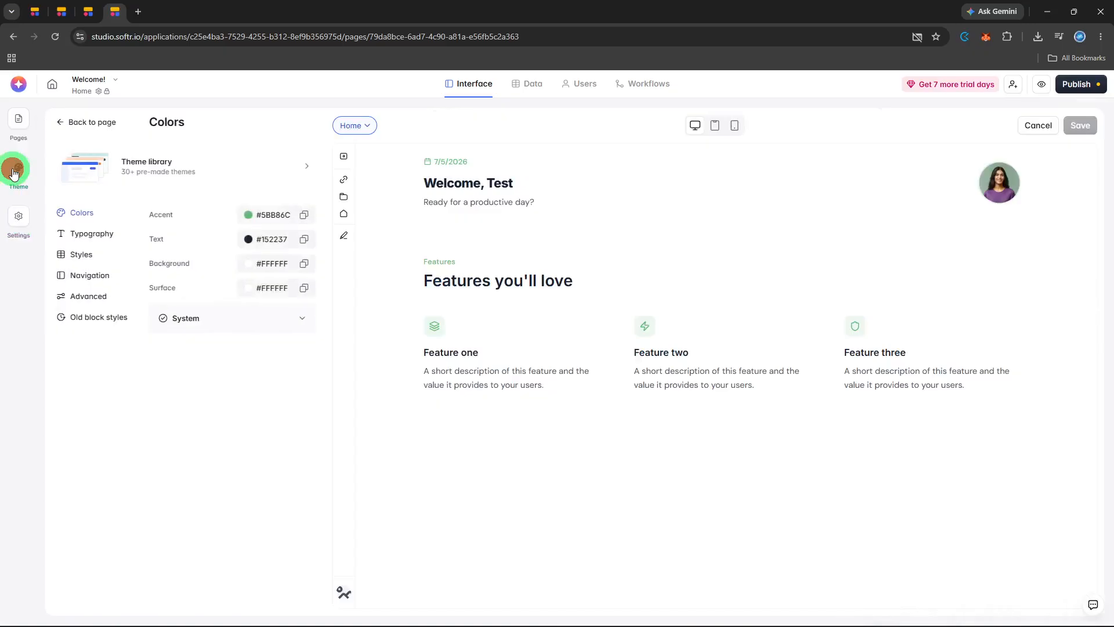
left_click(250, 216)
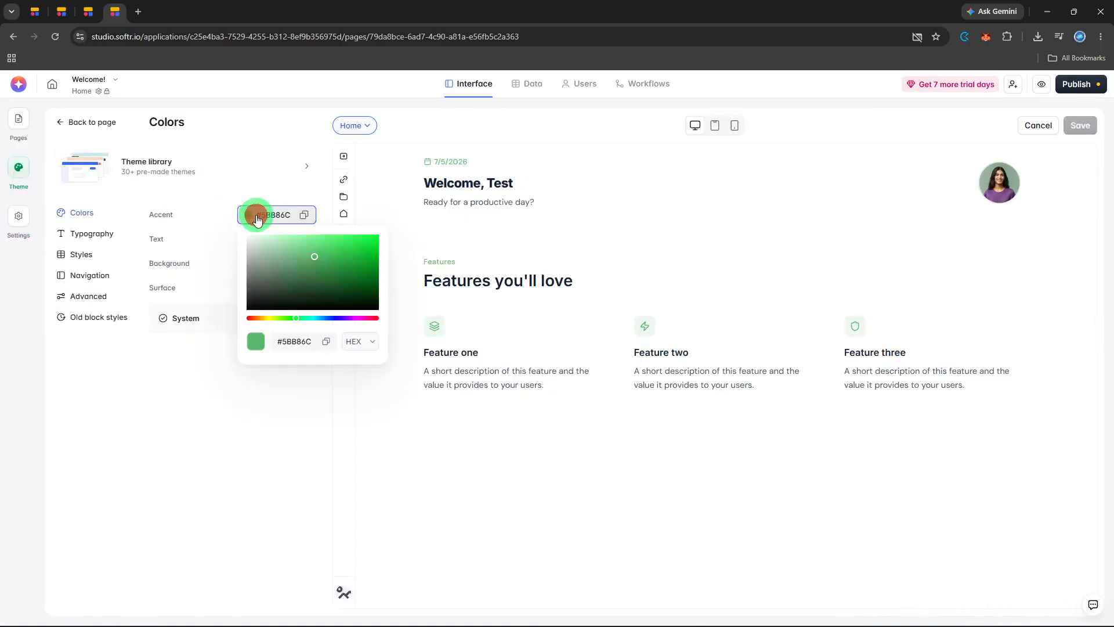
left_click(339, 318)
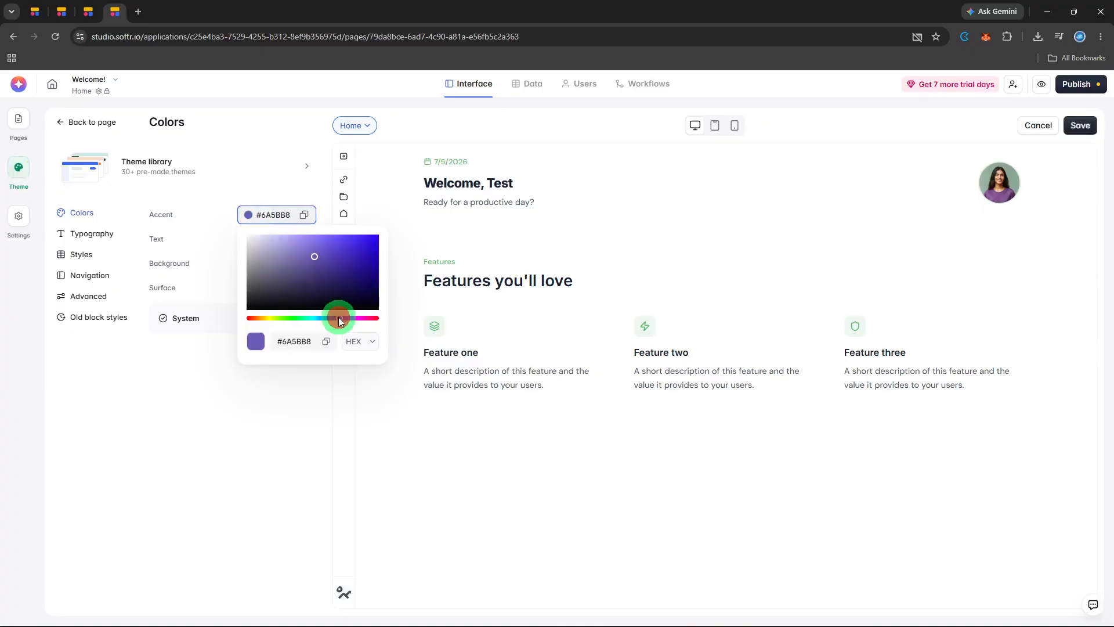
left_click(339, 283)
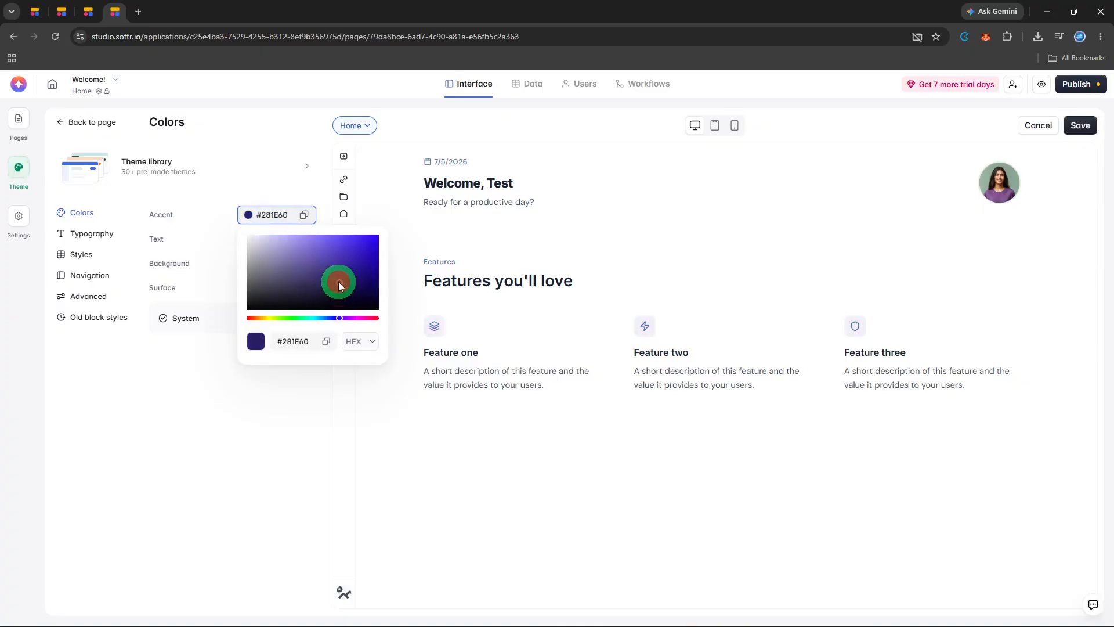
left_click(255, 413)
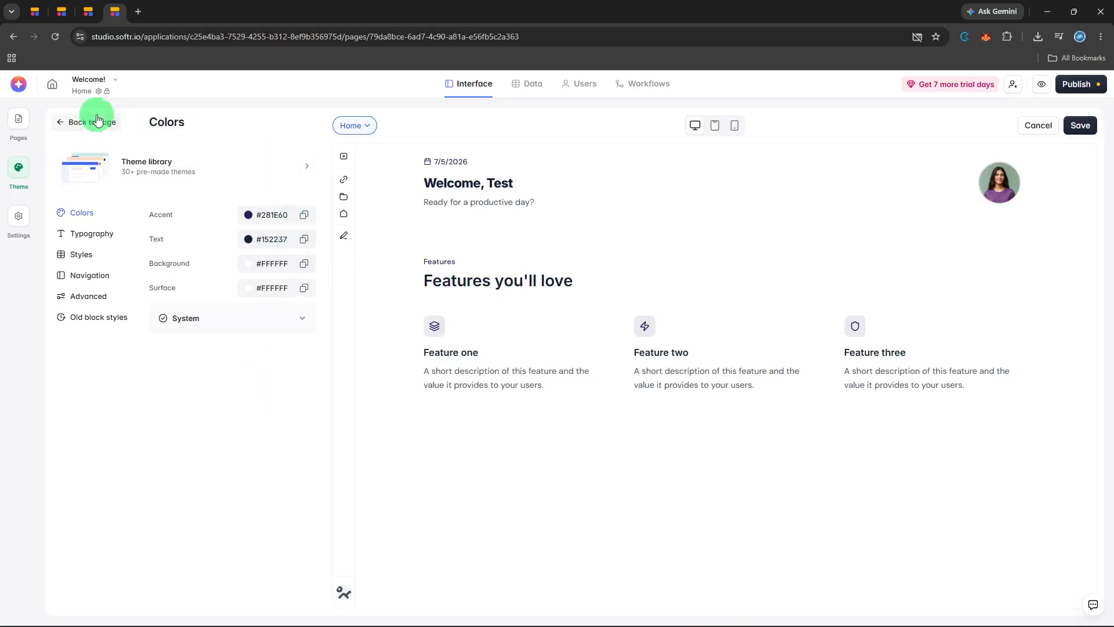
left_click(69, 118)
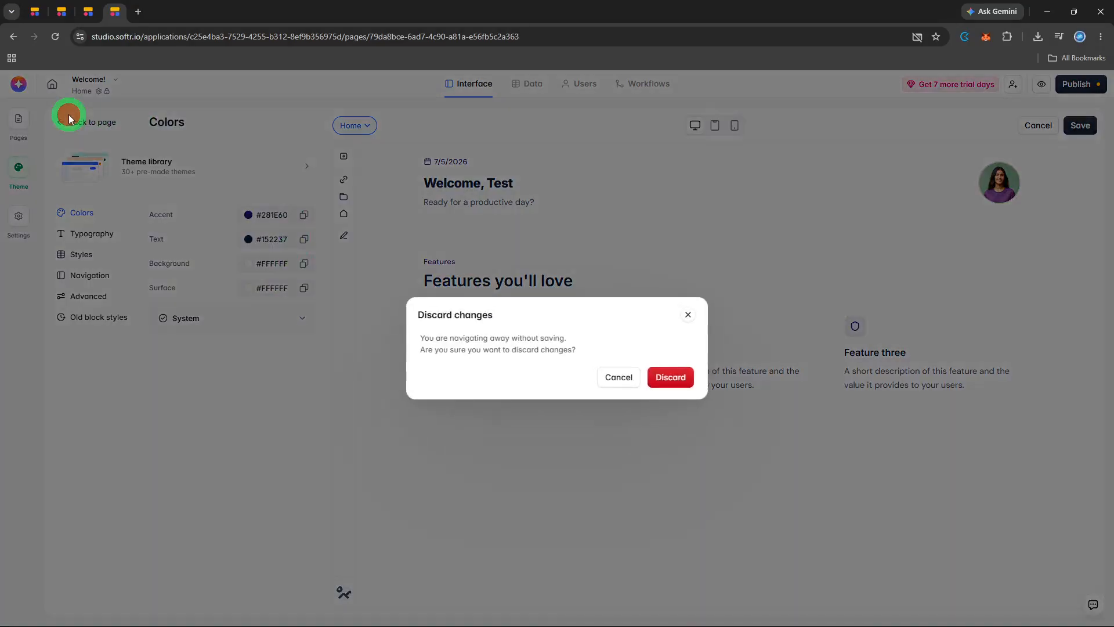
left_click(594, 375)
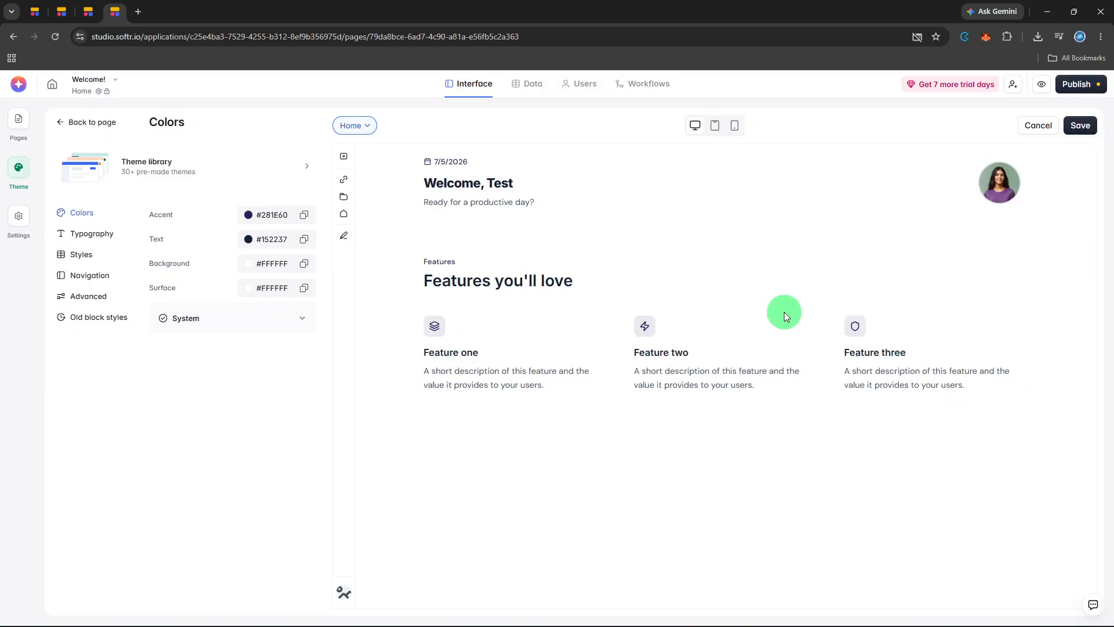
- Publish the application's pending updates to its existing softr.app subdomain
left_click(1076, 84)
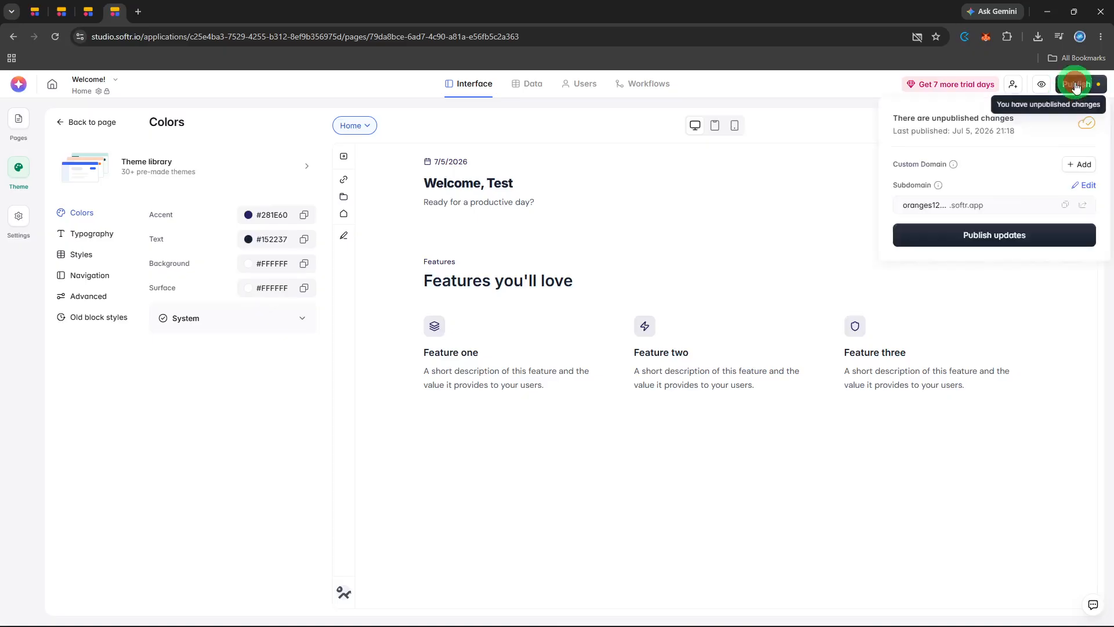
left_click(1042, 228)
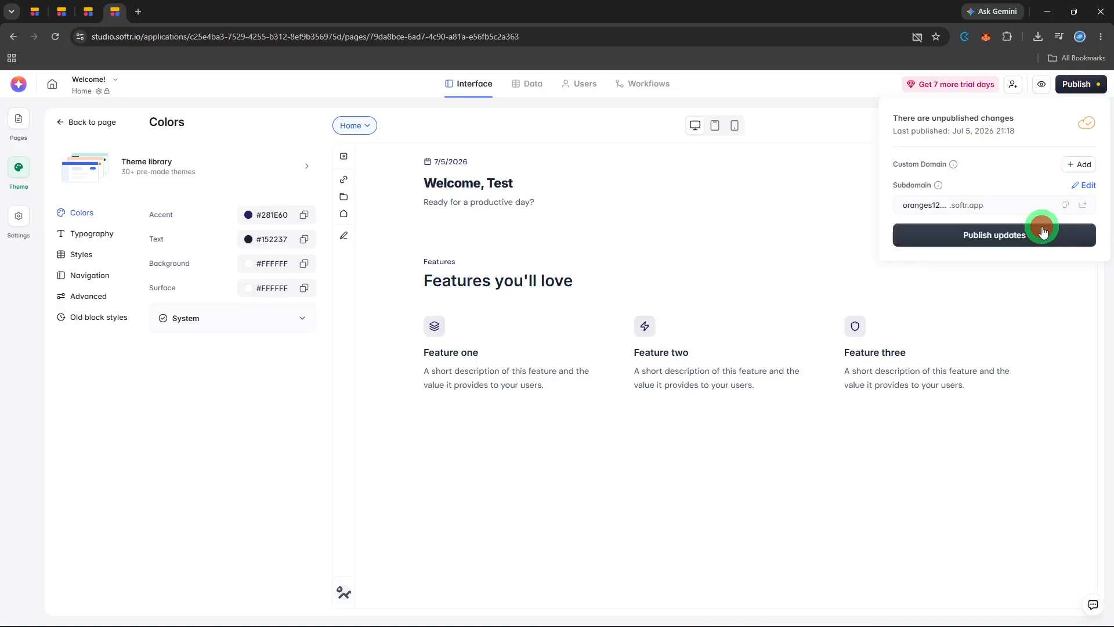